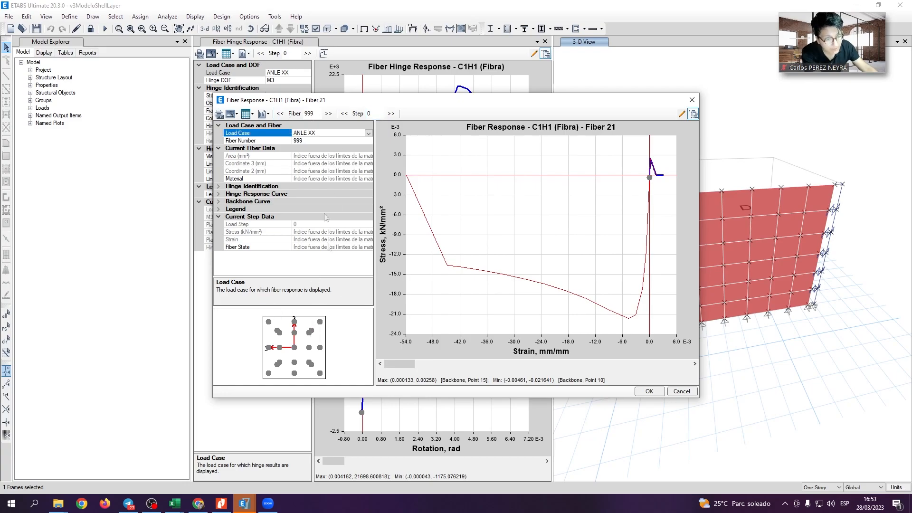
Display the stress-strain response of fiber 3 in hinge C1H1, then close the fiber and hinge response windows.
click(312, 114)
text(2)
key(Tab)
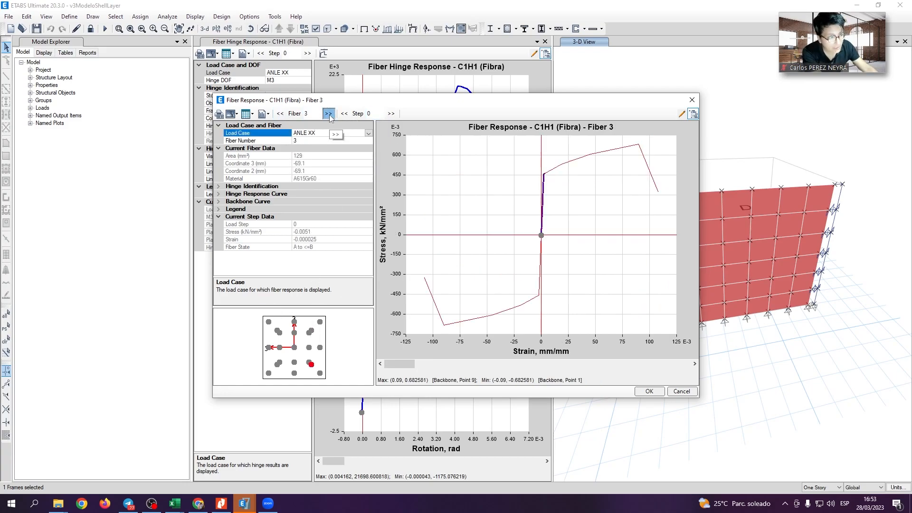
click(328, 113)
click(328, 113)
click(280, 113)
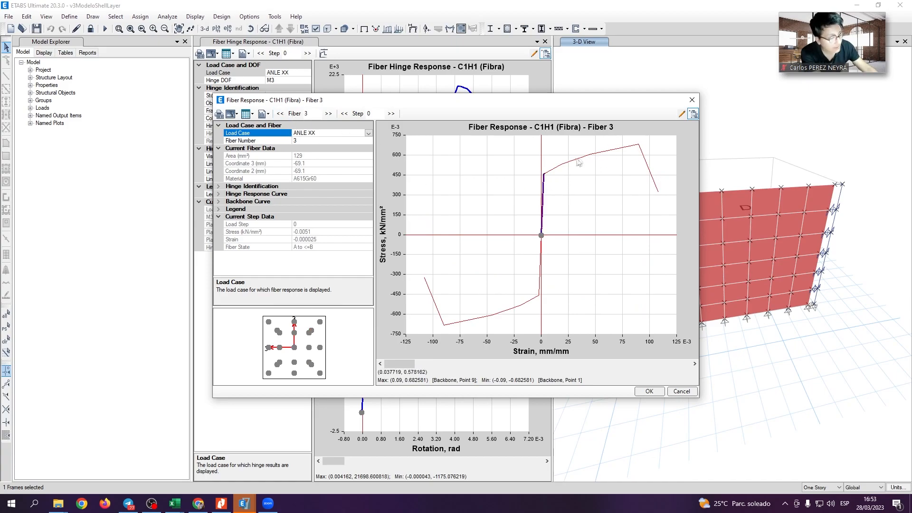
click(691, 100)
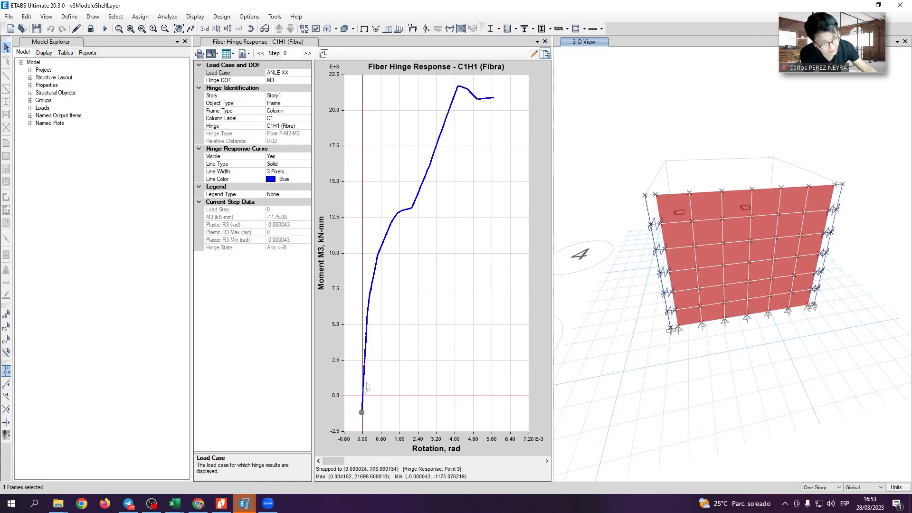
click(545, 41)
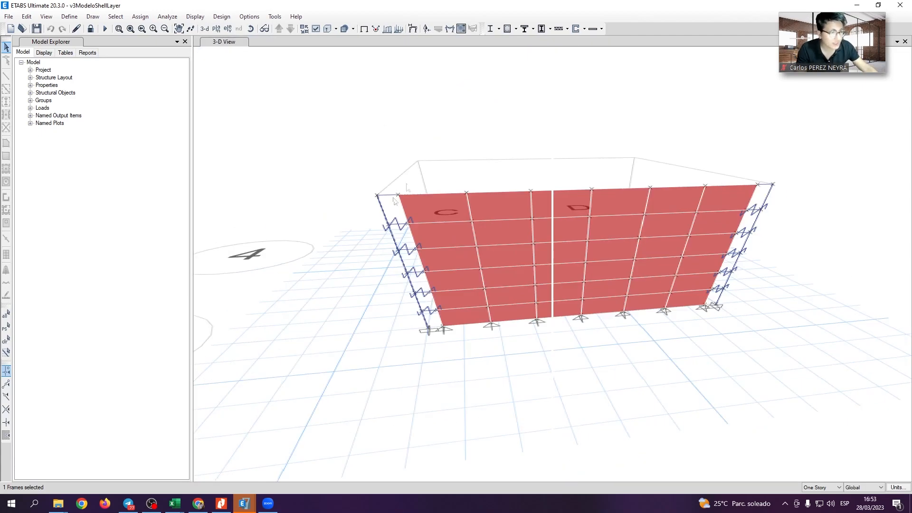
Compare the v3ModeloShellLayer wall model with the diagonal strut models v5ModeloRótulaAxial and ModeloTCLimits, returning to the shell model.
key(alt+Tab)
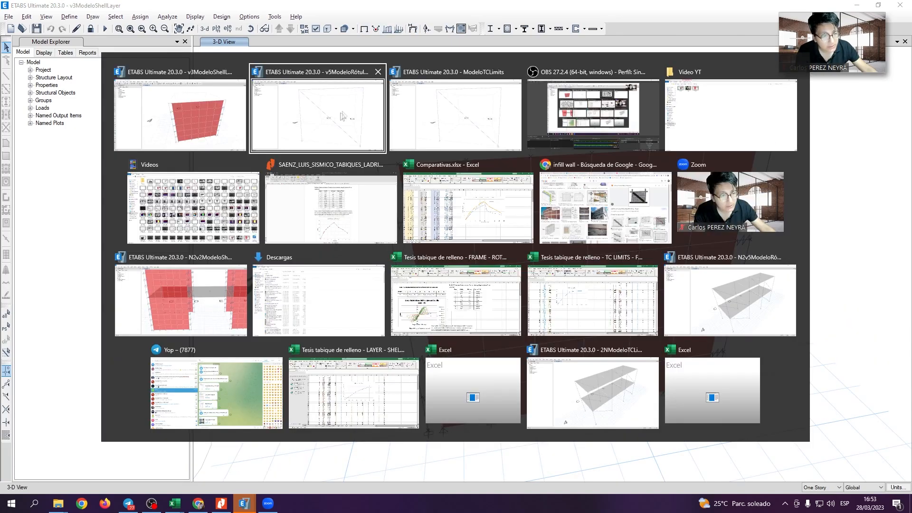
key(alt+Tab)
key(alt+Tab)
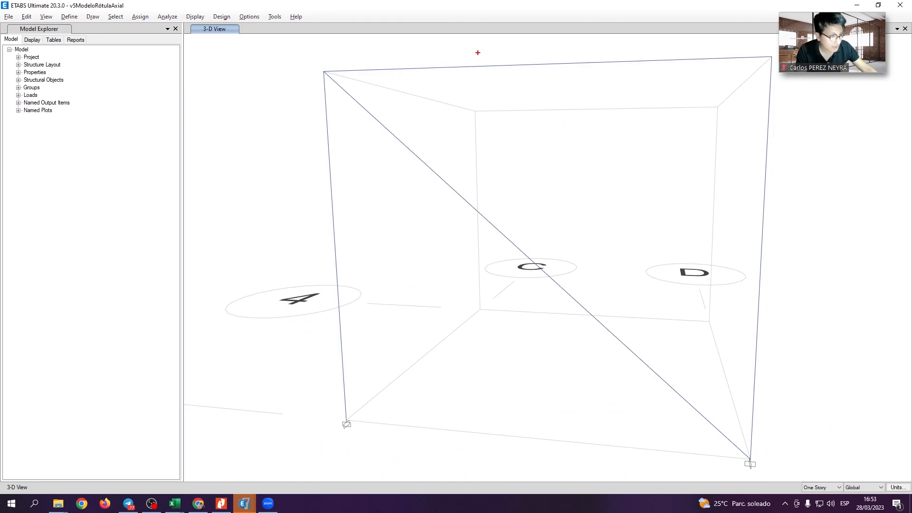
key(alt+Tab)
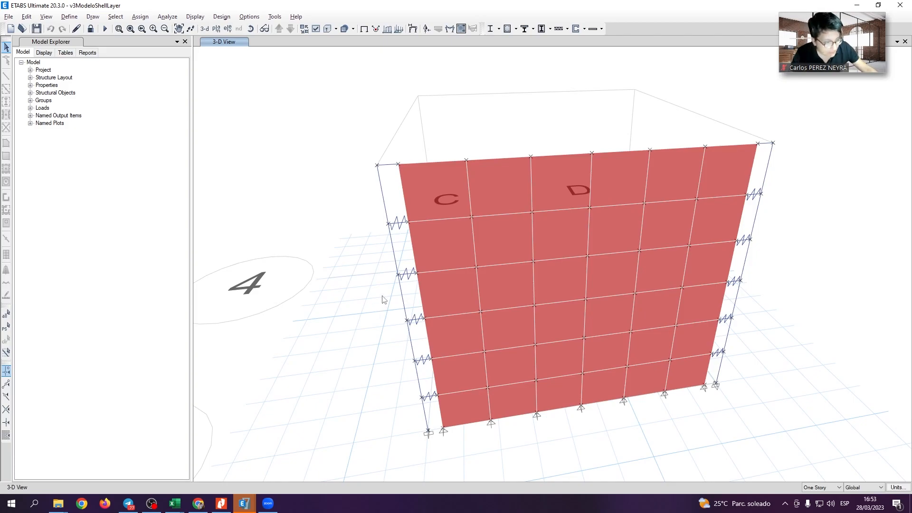
key(alt+Tab)
key(alt+Tab)
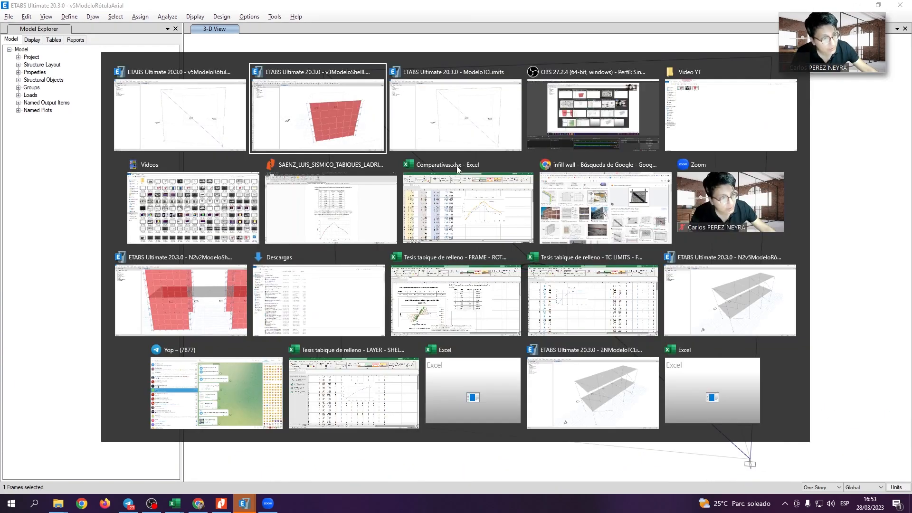
key(alt+Tab)
click(464, 148)
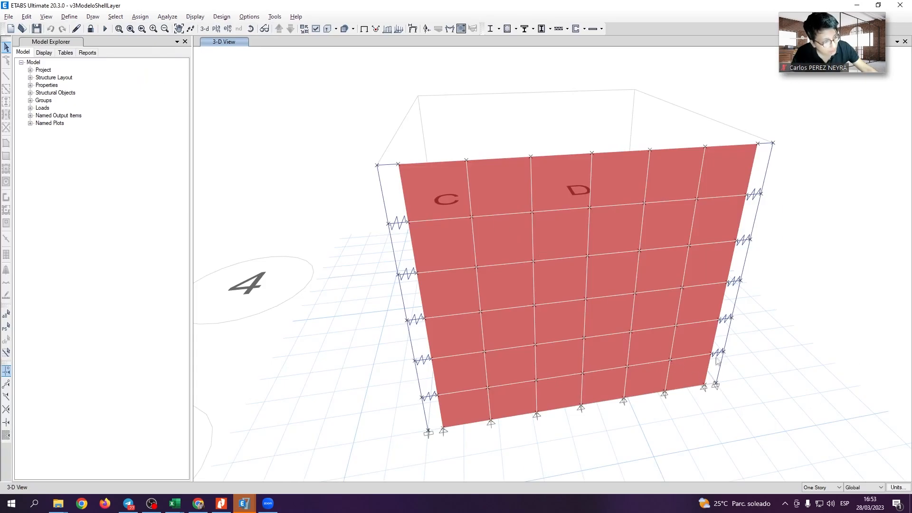
drag(393, 178, 420, 194)
key(Escape)
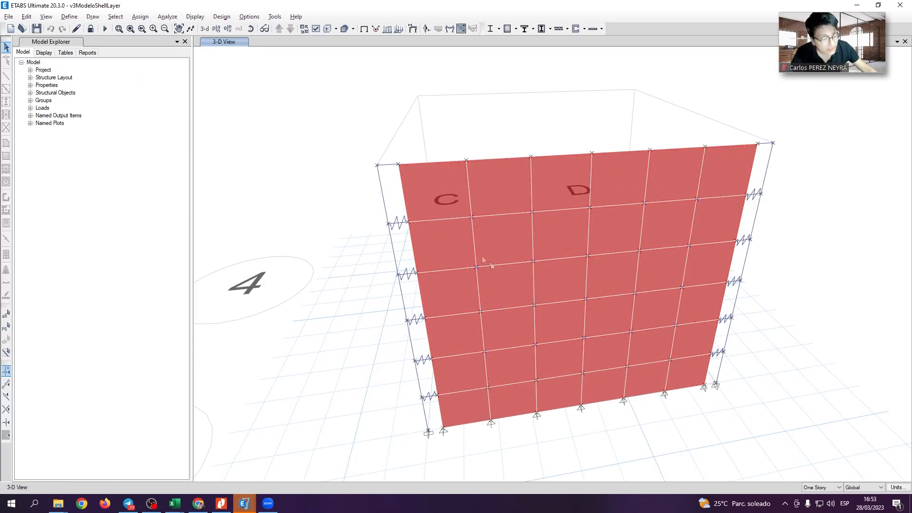
Review the U1 multilinear force-displacement relation of the Link_Comprensión property and exit its dialogs without changes.
shift+middle_drag(481, 256, 419, 197)
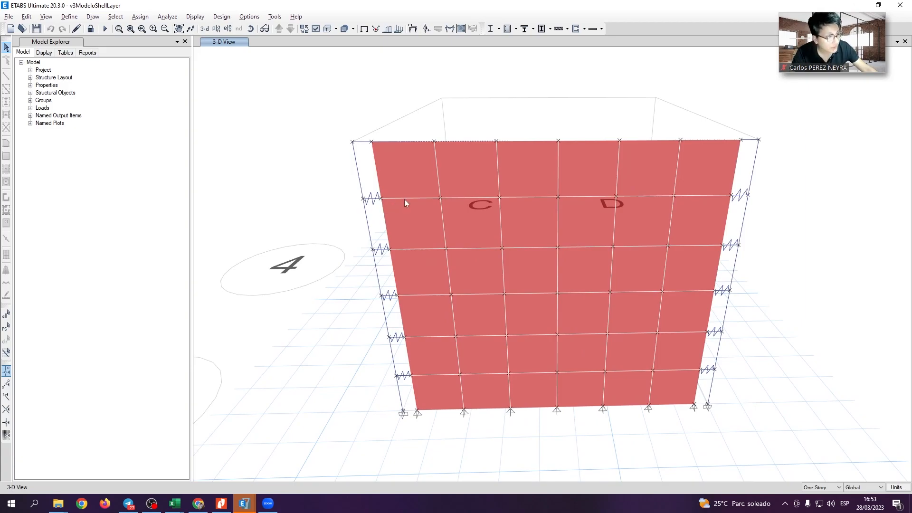
click(70, 16)
mouse_move(143, 37)
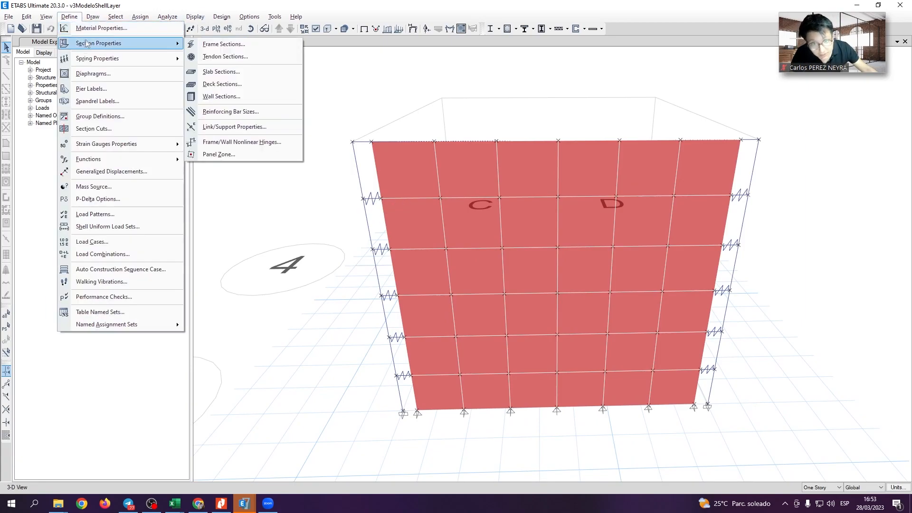
click(223, 128)
click(501, 243)
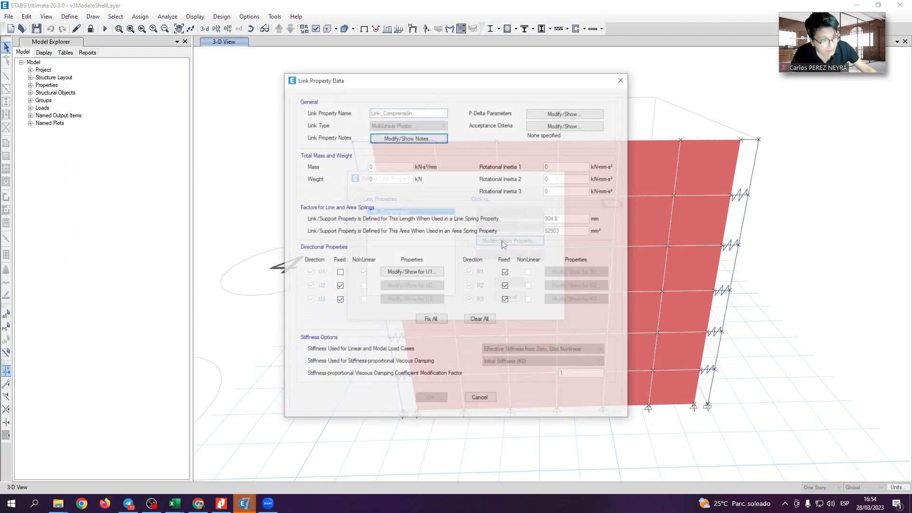
click(412, 272)
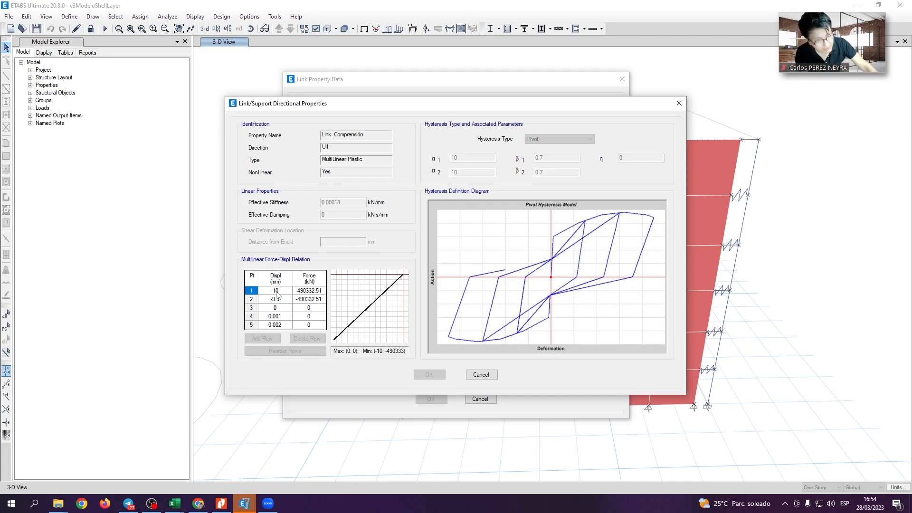
drag(278, 293, 308, 299)
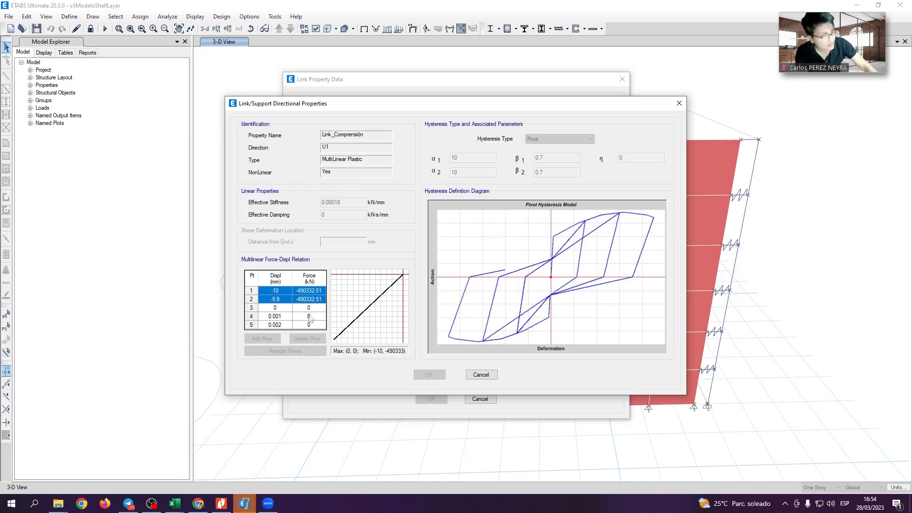
drag(309, 325, 274, 325)
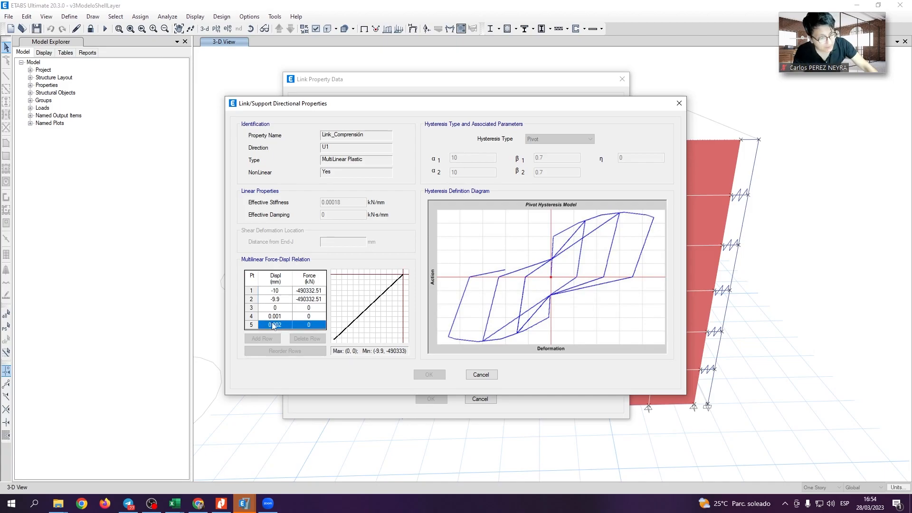
key(Escape)
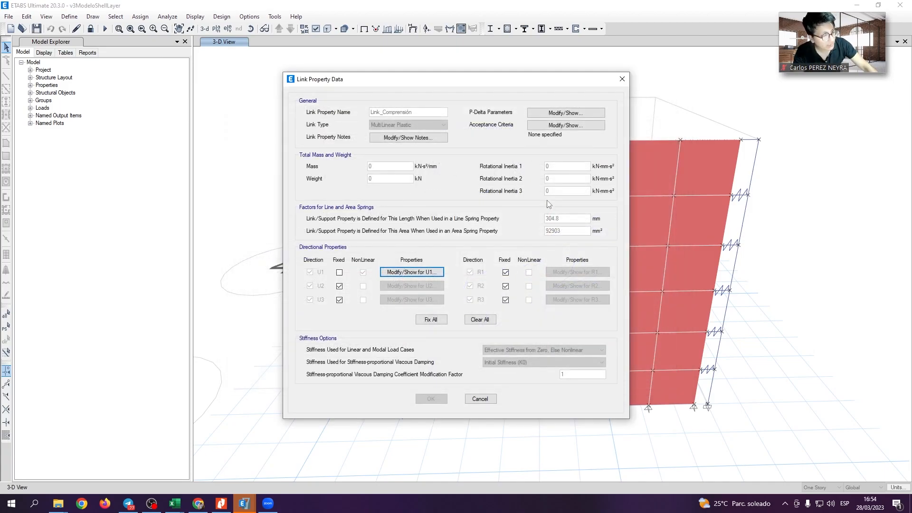
key(Escape)
key(Escape)
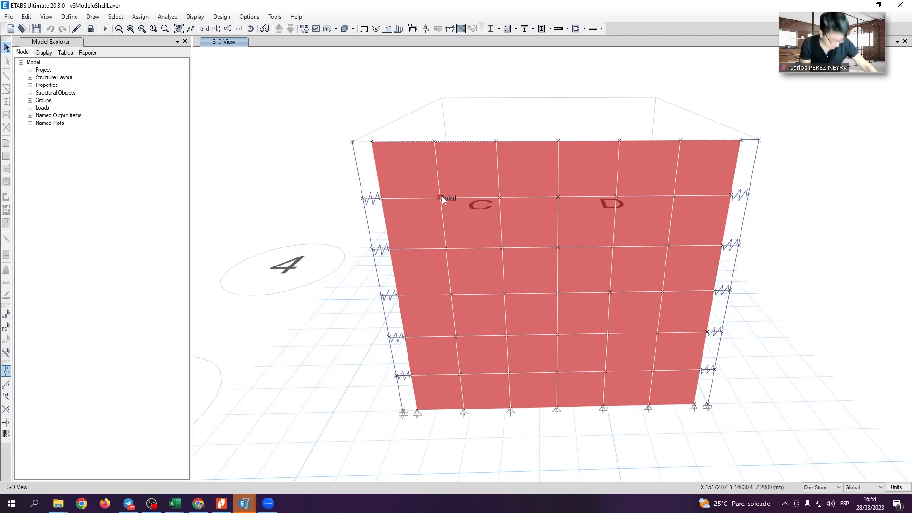
Display the E11 shell strain contours on the deformed shape for load case ANLE XX at step 50.
click(461, 29)
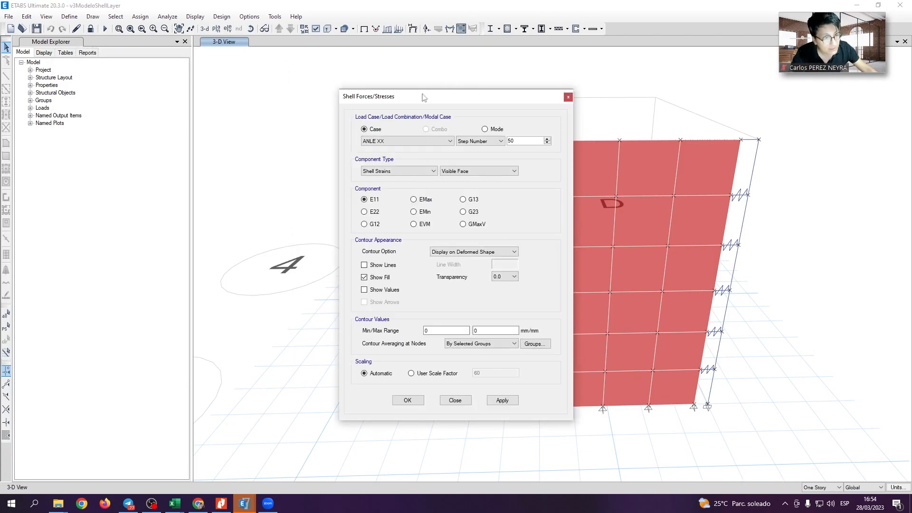
drag(428, 92, 183, 92)
click(147, 166)
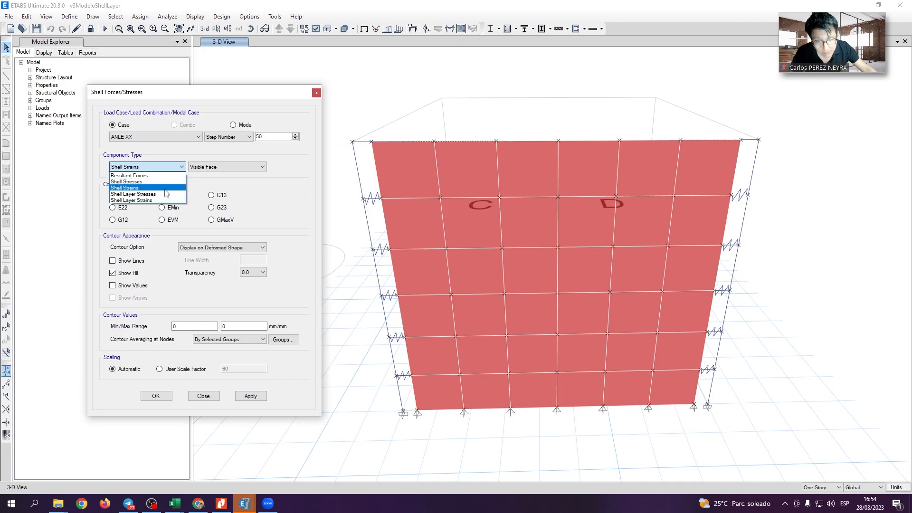
click(138, 188)
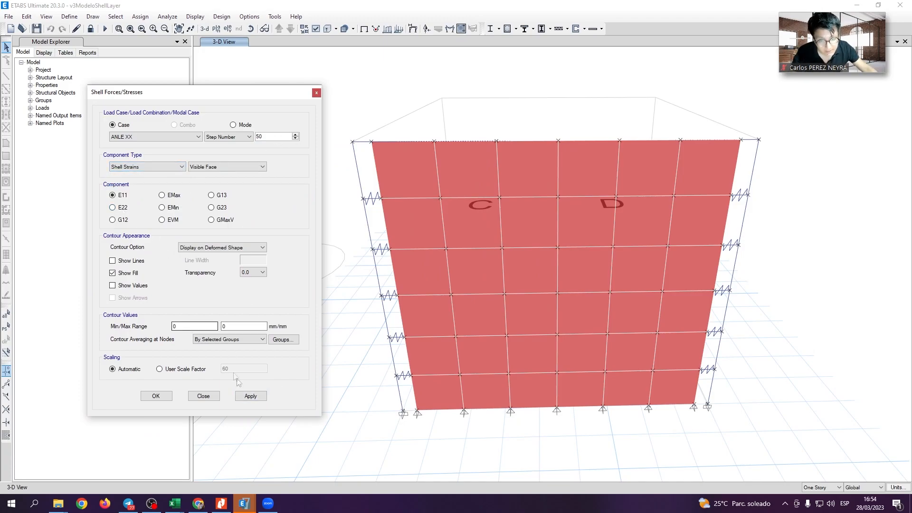
click(251, 396)
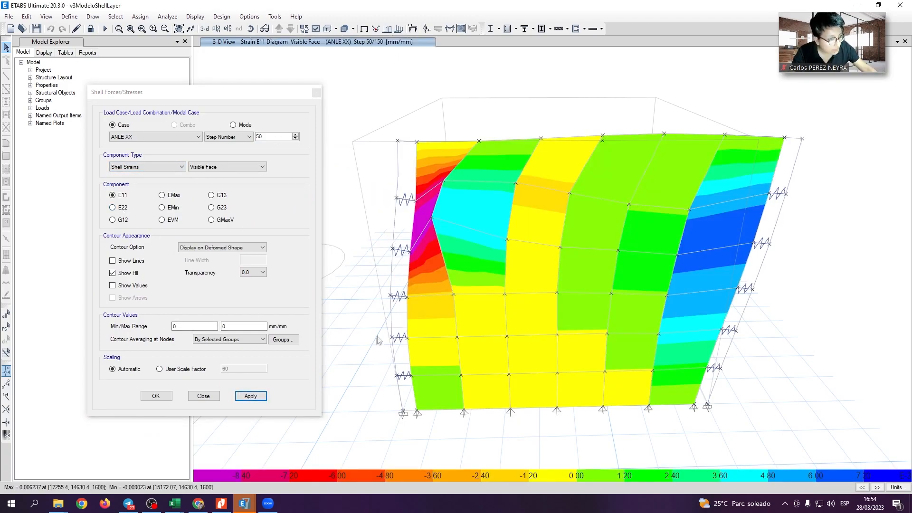
Outline the wall's diagonal strut over the strain contours, then restore the undeformed shape and close the shell results dialog.
mouse_move(420, 179)
mouse_down()
mouse_move(563, 317)
mouse_move(682, 401)
mouse_move(412, 166)
mouse_move(635, 383)
mouse_move(682, 404)
mouse_up()
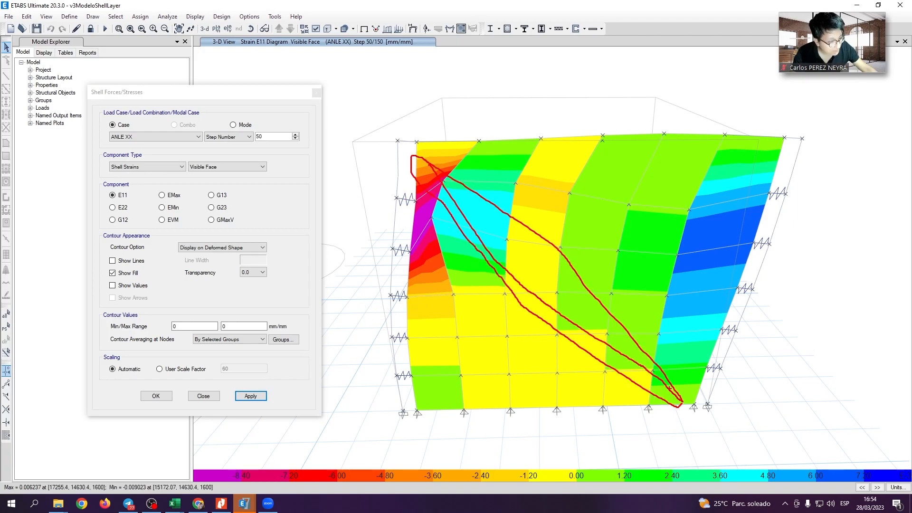
key(Escape)
click(365, 30)
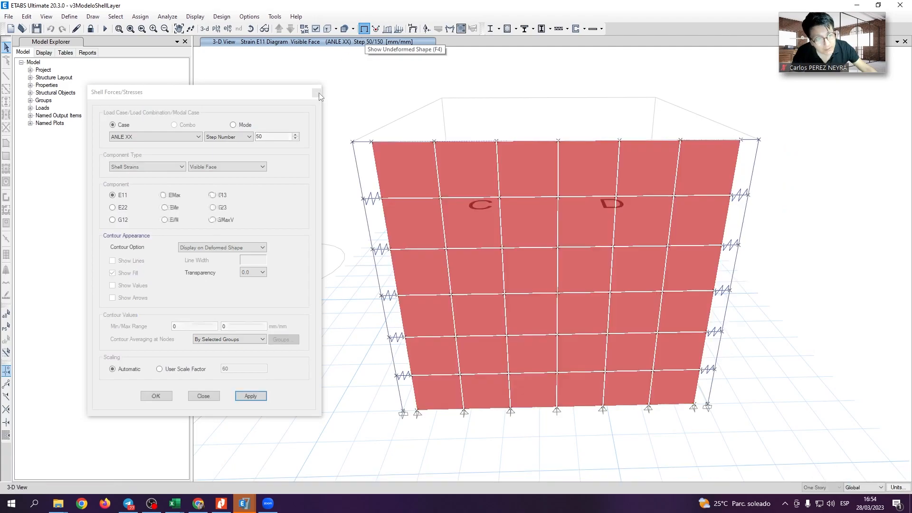
click(317, 92)
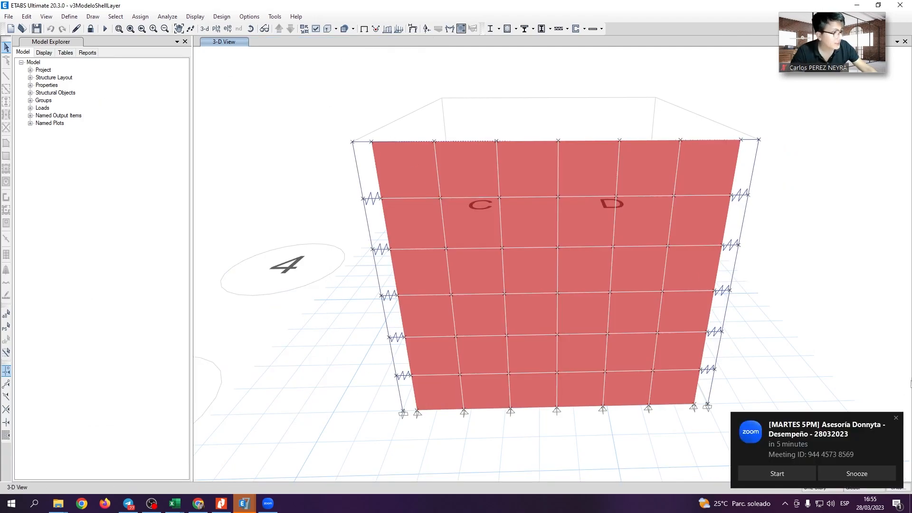
click(897, 419)
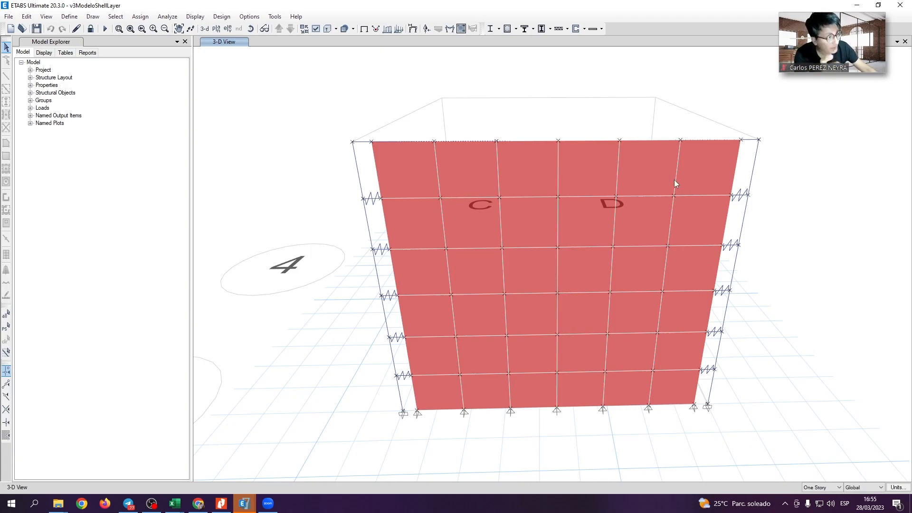
Examine the layer definitions of wall section Muro_alb_11cm, focusing on the modeling type of both layers.
click(69, 17)
mouse_move(100, 43)
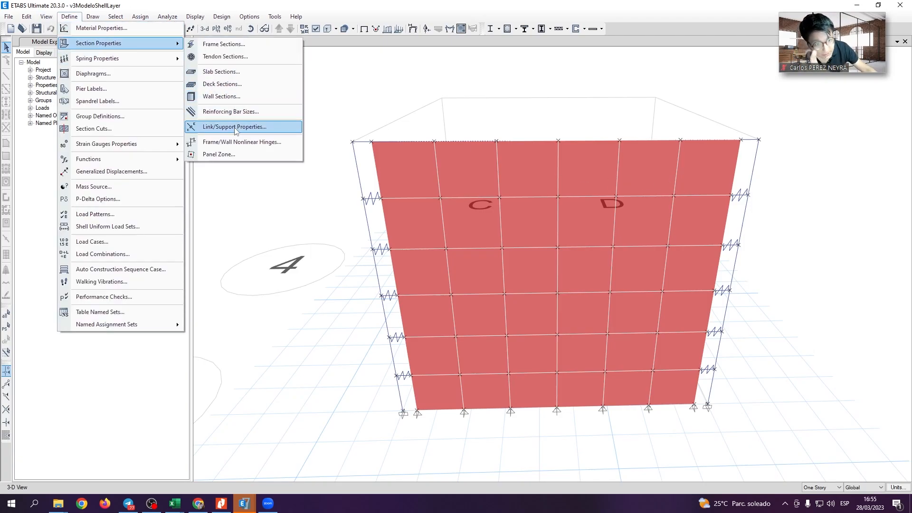
click(243, 96)
click(517, 245)
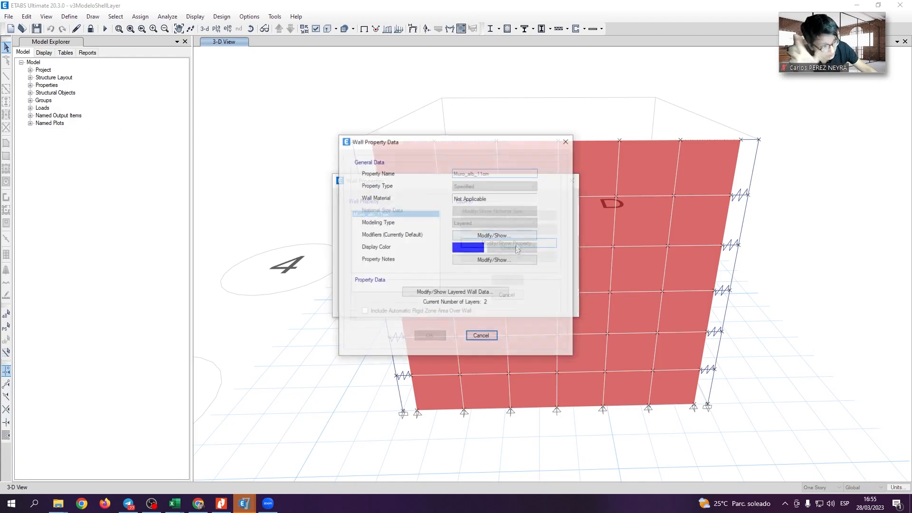
click(475, 292)
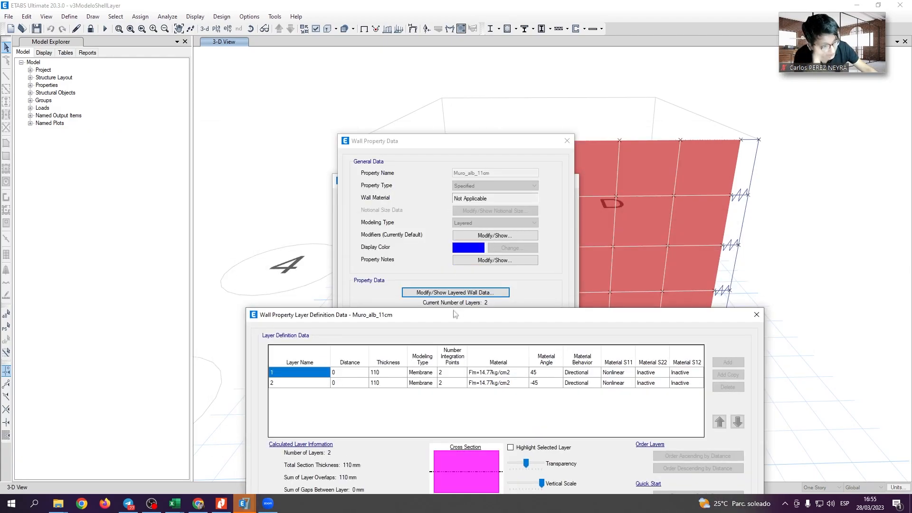
drag(456, 314, 407, 152)
drag(379, 205, 380, 216)
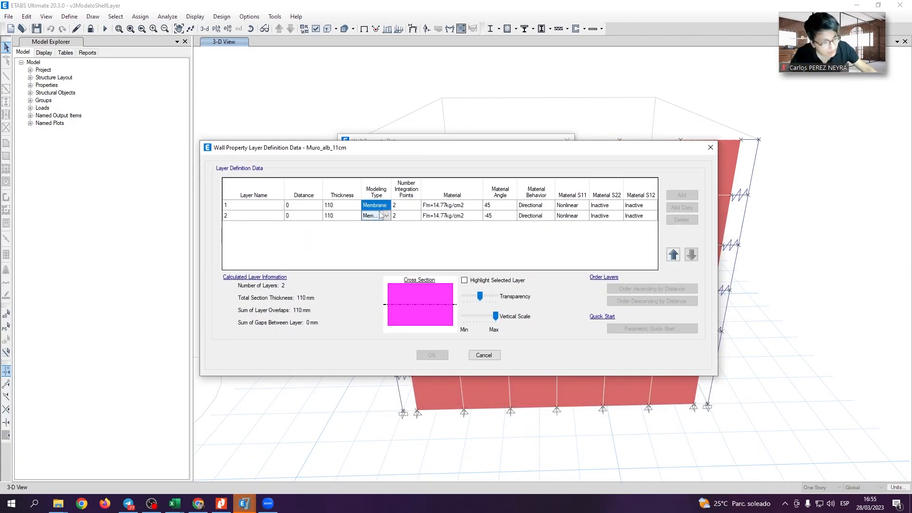
Switch to Nitro Pro and consult the 2017 reference PDF's figure on displacements and internal forces in membrane elements.
key(alt+Tab)
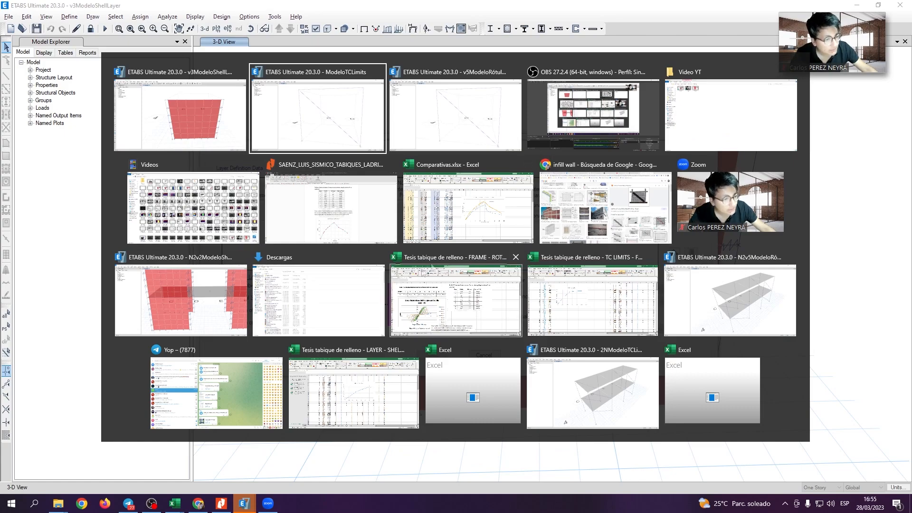
click(331, 207)
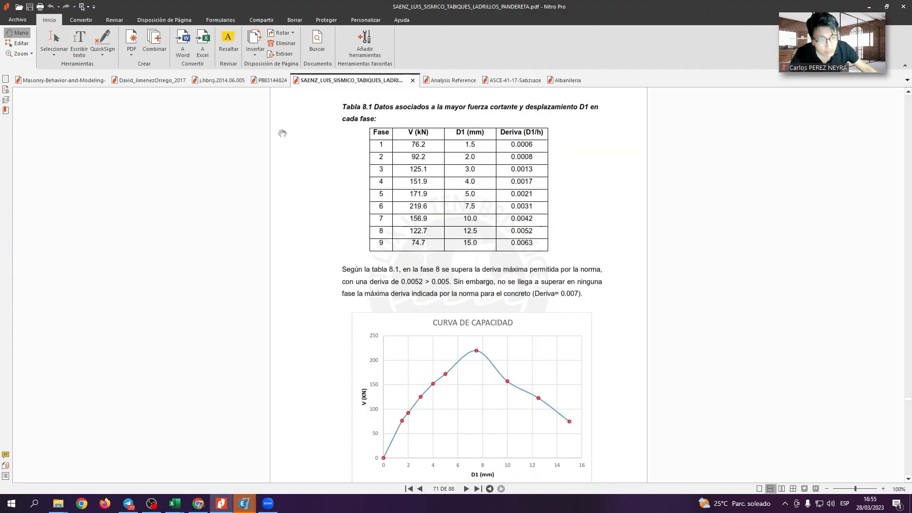
click(165, 81)
scroll(480, 335, down, 5)
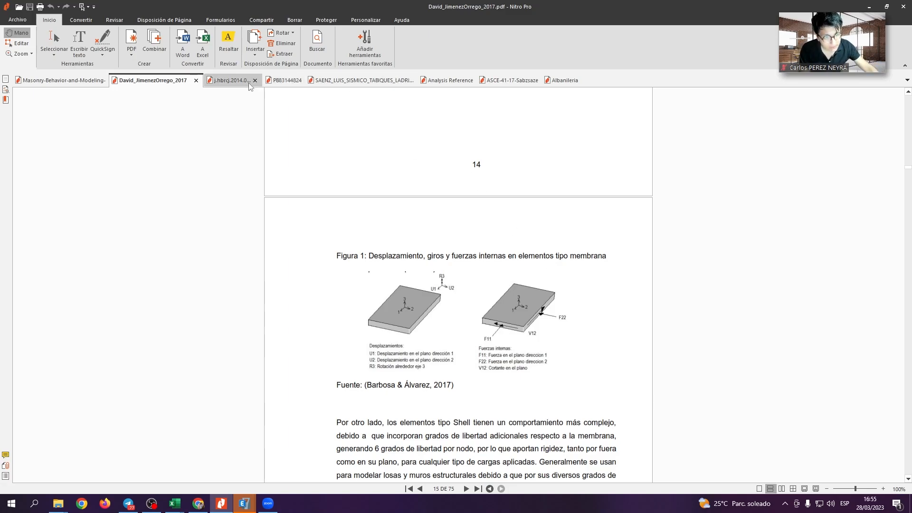
Consult the Analysis Reference PDF's Infill Wall – Compression Strut Model table and sketch a square panel with two crossing diagonals beside it.
click(450, 80)
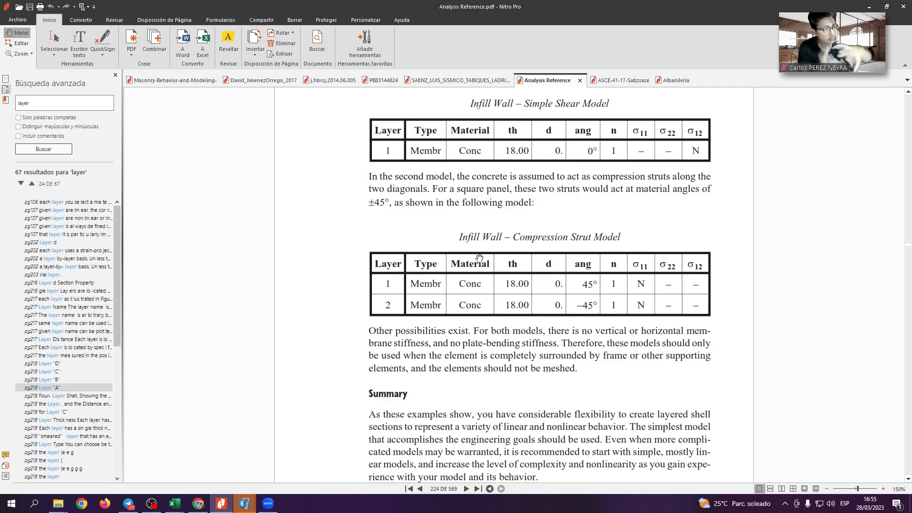
drag(207, 266, 342, 393)
drag(178, 260, 312, 365)
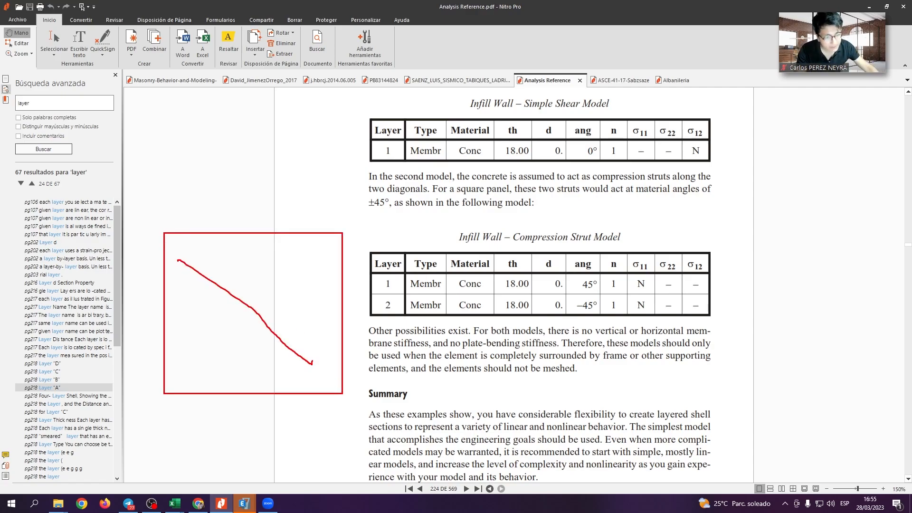
drag(178, 372, 331, 255)
Mark the compression of both diagonal struts at the four corners of the panel sketch, then clear the annotations.
drag(298, 345, 294, 359)
drag(257, 359, 336, 370)
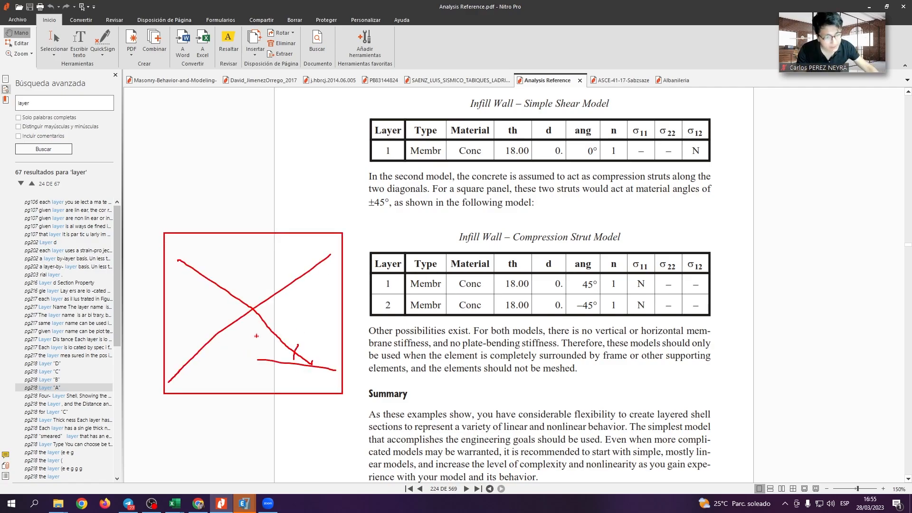
drag(178, 379, 213, 383)
drag(172, 247, 194, 279)
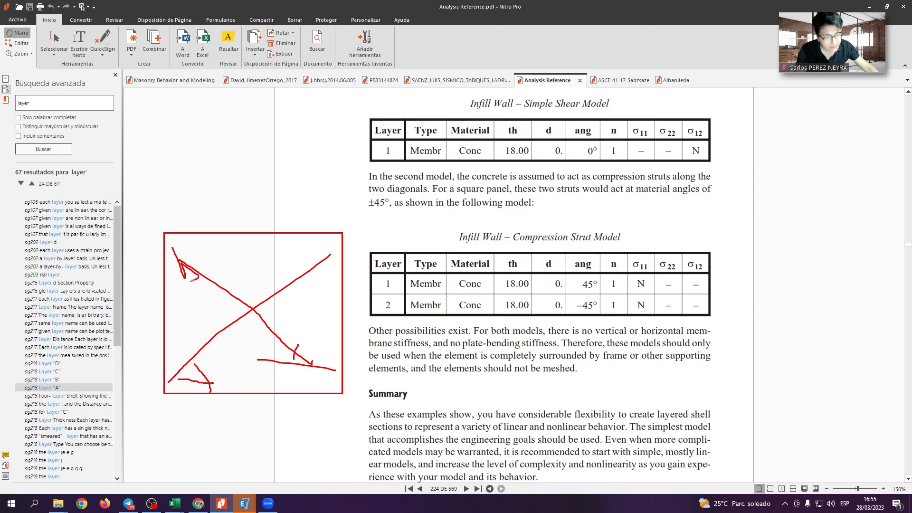
drag(308, 366, 327, 368)
drag(328, 257, 313, 281)
drag(183, 364, 199, 378)
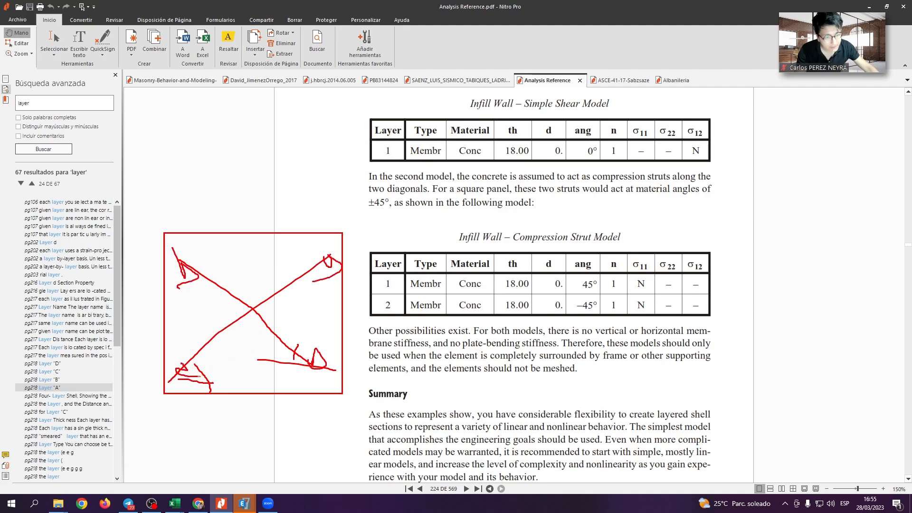
mouse_move(420, 215)
mouse_down()
mouse_move(633, 221)
mouse_move(475, 170)
mouse_up()
key(Escape)
Switch to the v3ModeloShellLayer model in ETABS and close the Muro_alb_11cm layer definition and wall property dialogs without changes.
key(alt+Tab)
key(alt+Tab)
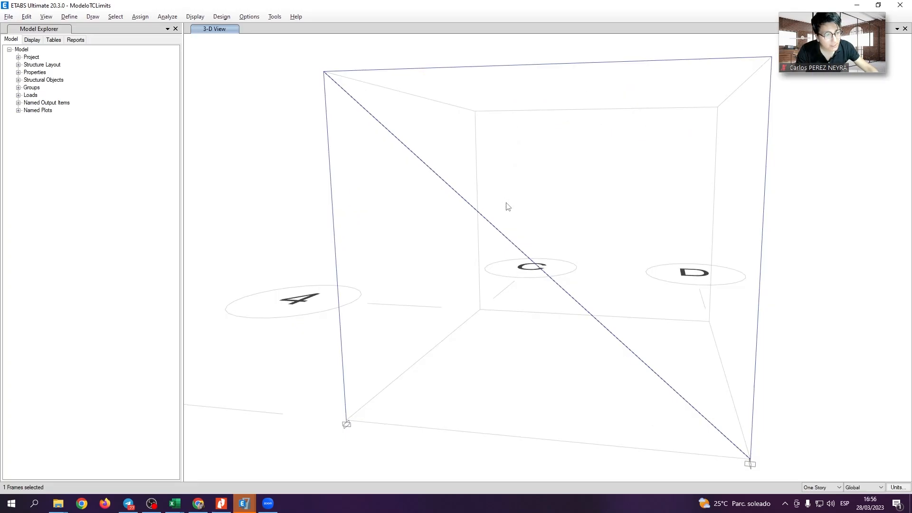
key(alt+Tab)
key(alt+Tab)
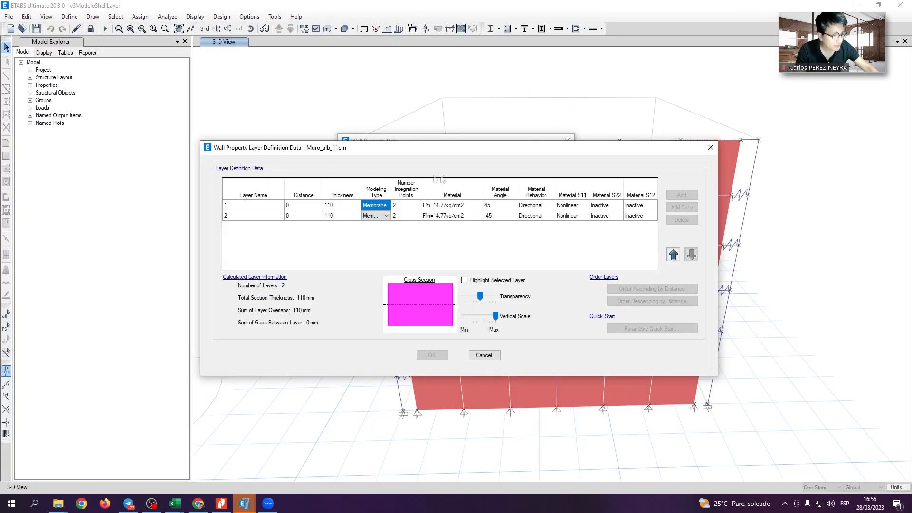
key(Escape)
key(Escape)
key(Escape)
Switch to Comparativas.xlsx in Excel, outline the Layer legend entry and that curve's drop after its peak, then clear the marks.
key(alt+Tab)
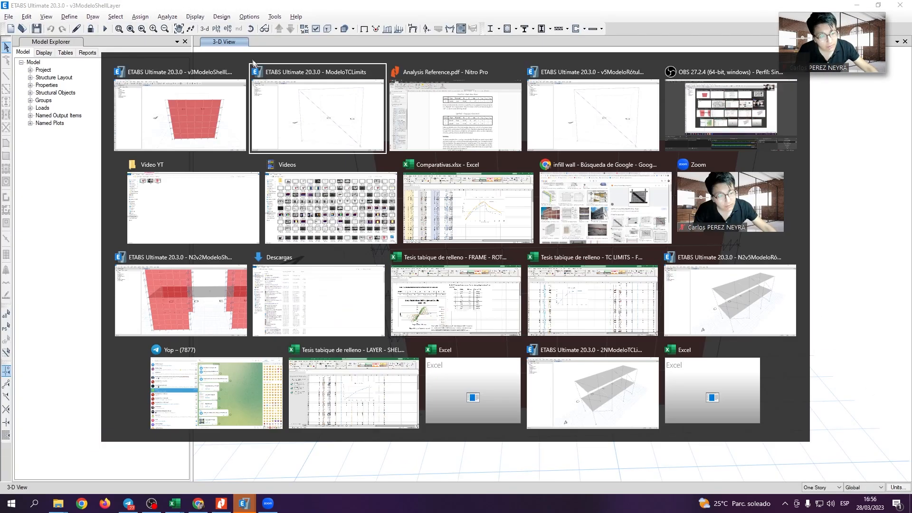
click(482, 190)
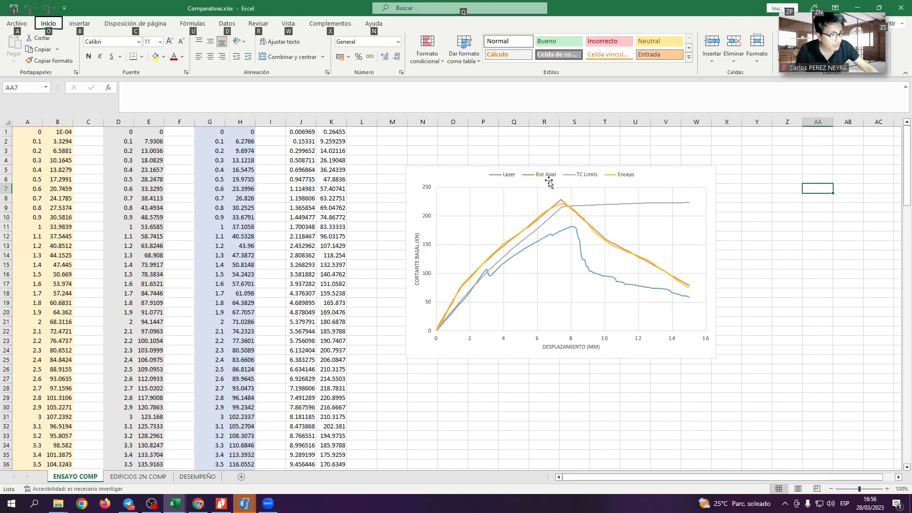
drag(481, 169, 526, 190)
drag(546, 227, 597, 269)
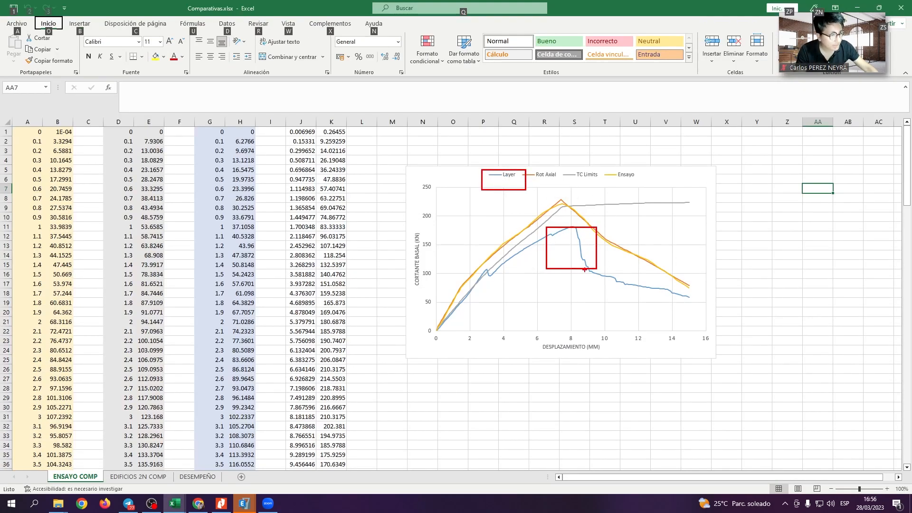
key(Escape)
Switch to the ETABS model v5ModeloRótulaAxial, open the Axial P data of hinge Rot_Axial and outline its displacement control parameters.
key(alt+Tab)
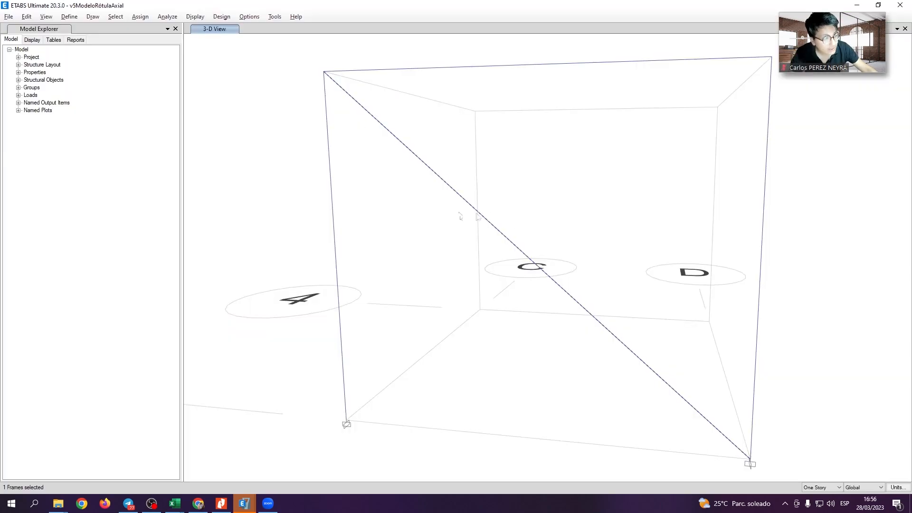
right_click(505, 235)
click(387, 228)
key(Escape)
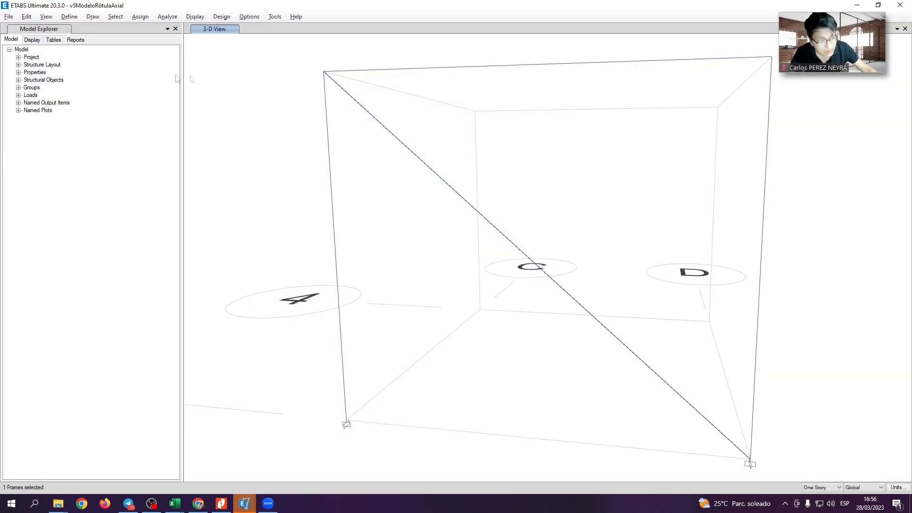
click(70, 17)
mouse_move(95, 42)
click(228, 144)
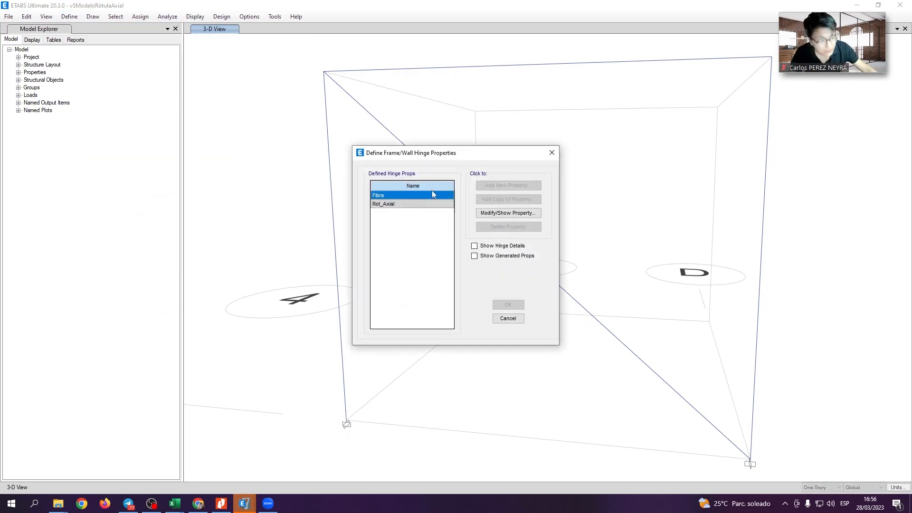
click(508, 213)
click(464, 264)
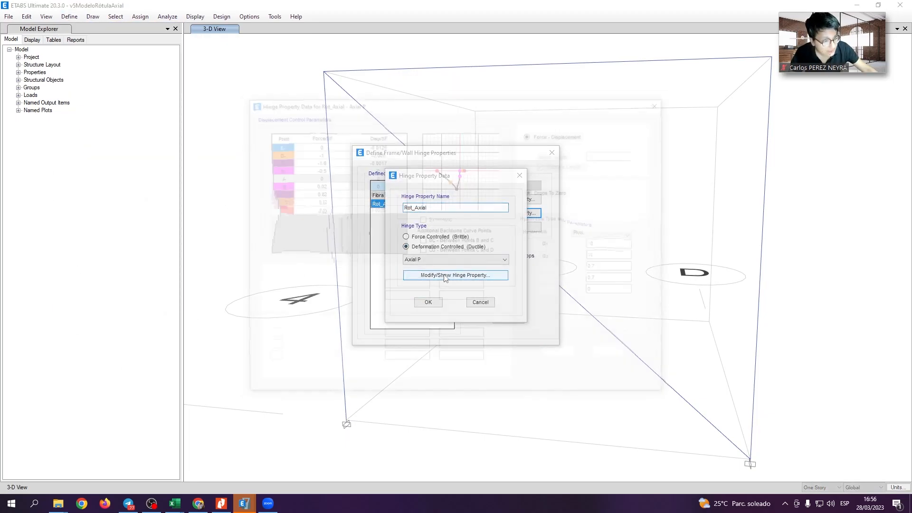
ctrl+drag(247, 110, 530, 374)
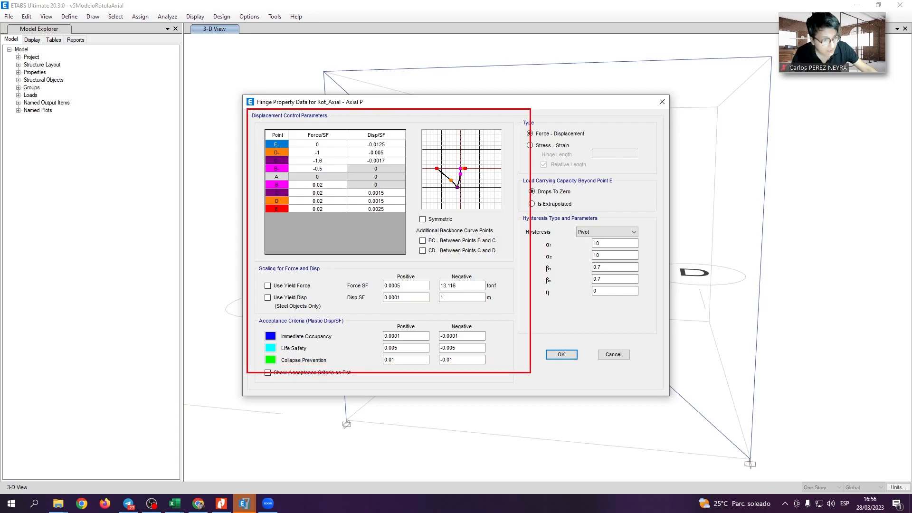
key(Escape)
Switch to Excel and open sheet Hoja2 of Tesis tabique de relleno - FRAME - ROT AXIAL.xlsx.
key(alt+Tab)
click(175, 505)
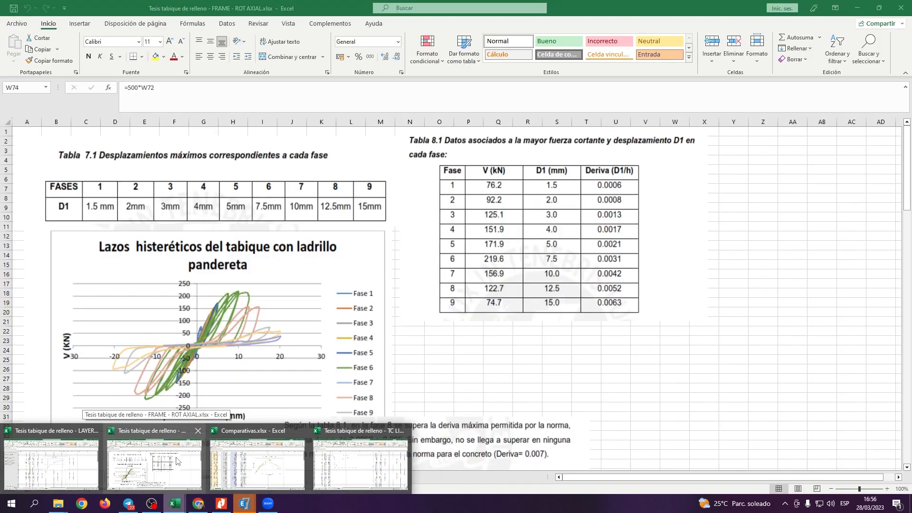
click(147, 463)
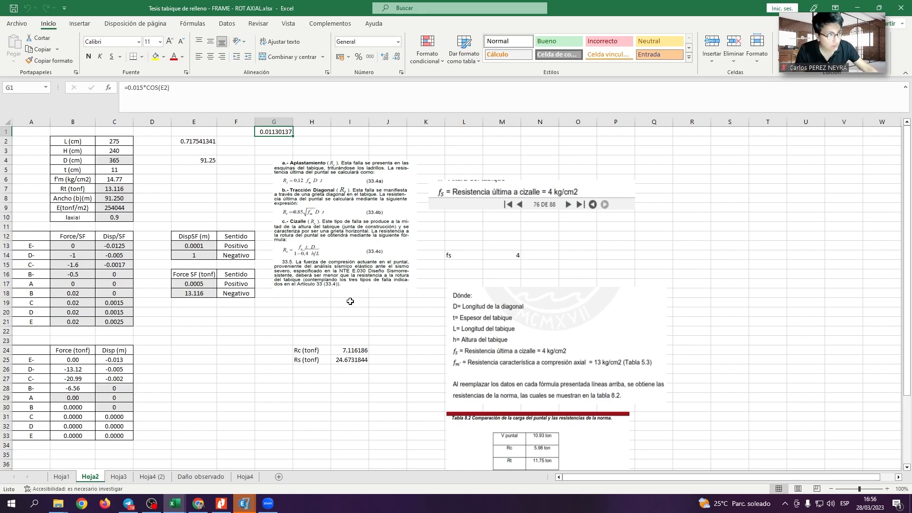
Compare the Rot_Axial hinge parameters in ETABS with the force and displacement tables on Hoja2.
key(alt+Tab)
key(alt+Tab)
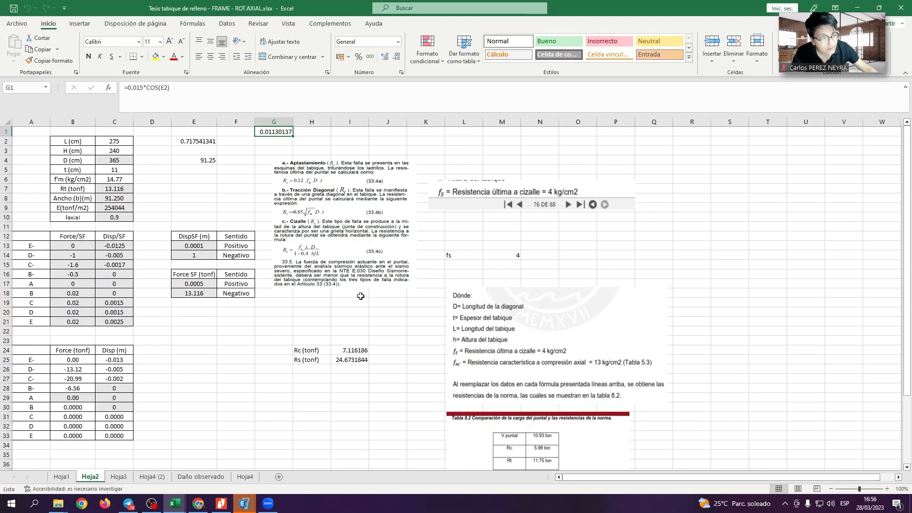
key(alt+Tab)
key(alt+Tab)
key(alt+Tab)
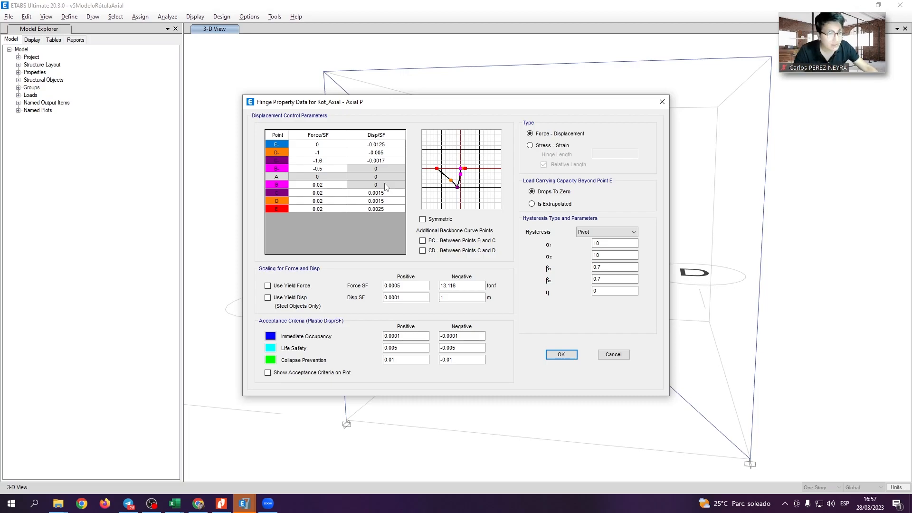
key(alt+Tab)
key(alt+Tab)
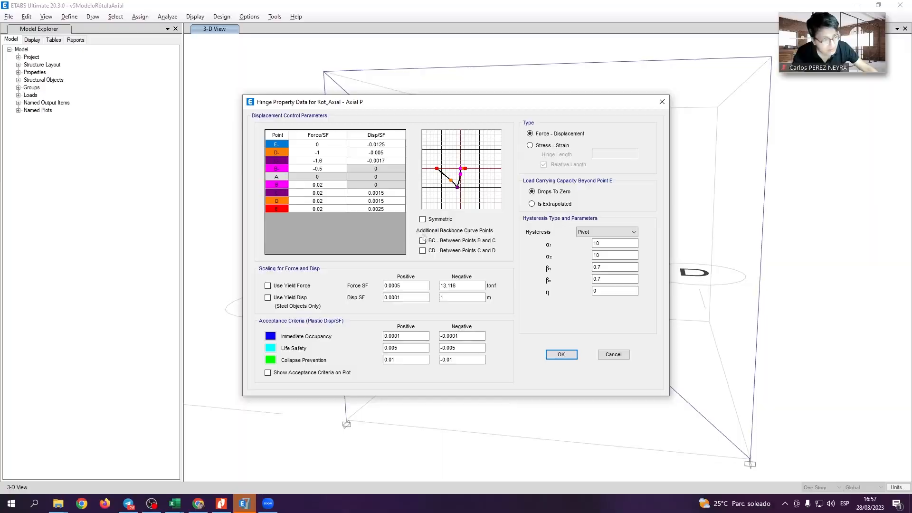
key(alt+Tab)
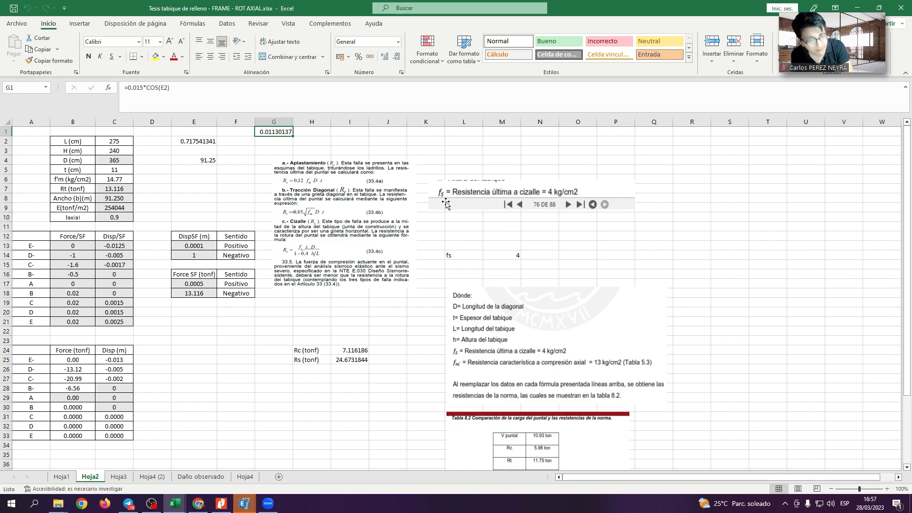
Review the wall's length, height, thickness and f'm input cells on Hoja2.
click(126, 141)
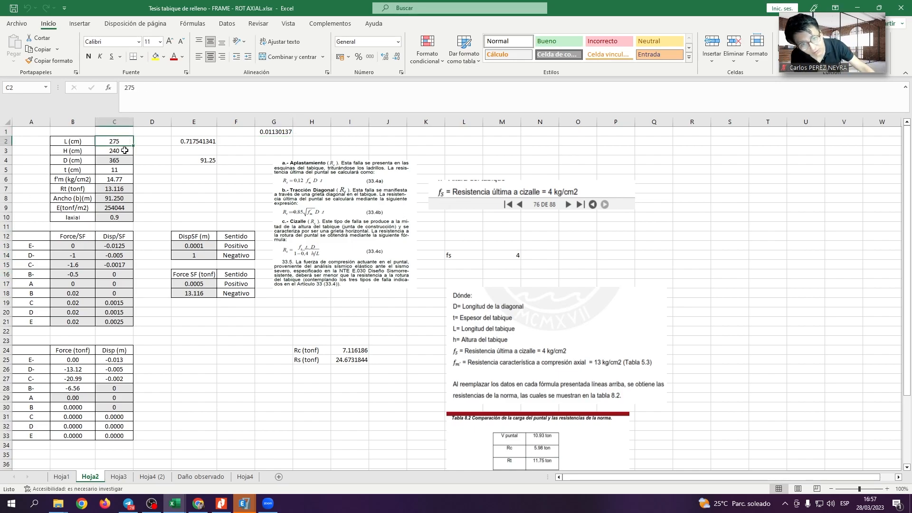
click(121, 151)
click(119, 170)
click(117, 178)
click(119, 170)
click(122, 143)
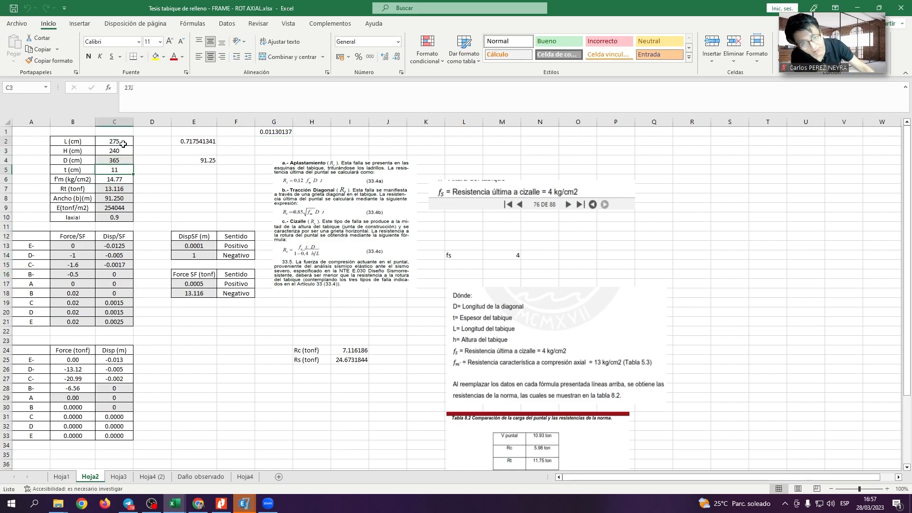
click(122, 151)
click(121, 167)
click(118, 178)
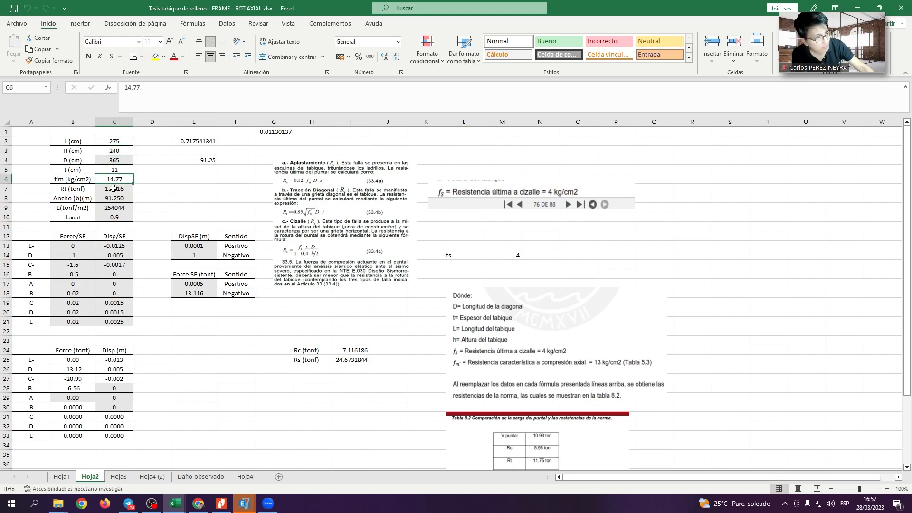
Examine Hoja2's crushing, diagonal tension and shear resistance formulas together with the strengths in Tabla 8.2.
scroll(468, 307, down, 2)
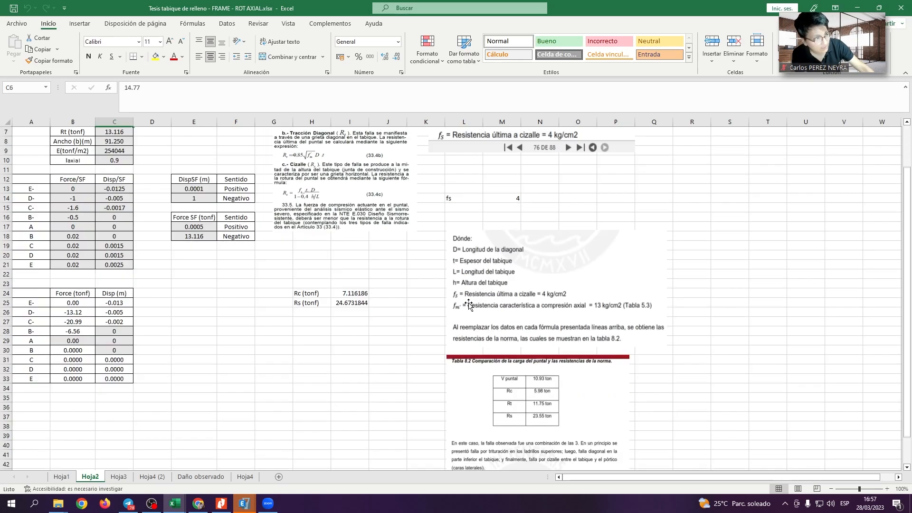
scroll(342, 247, up, 1)
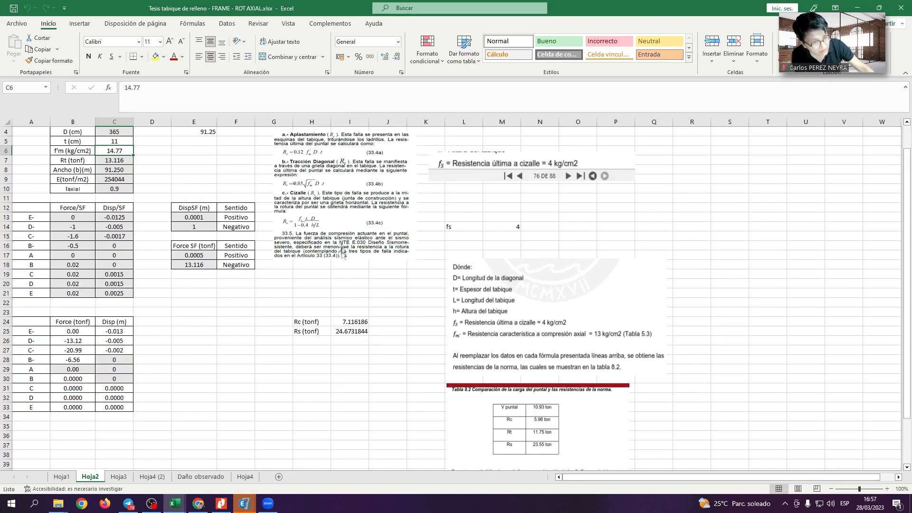
scroll(352, 266, down, 4)
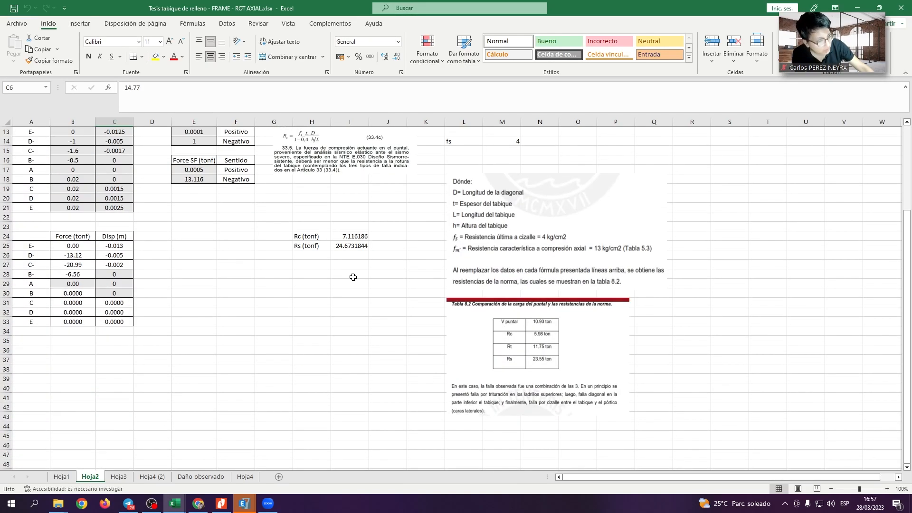
scroll(354, 280, up, 4)
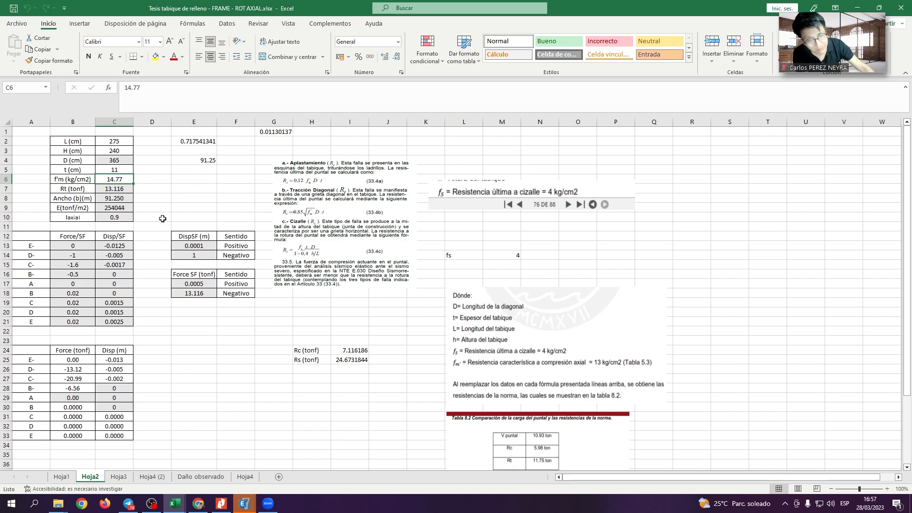
Inspect the elastic modulus formula on Hoja2, consult the wall test results on Hoja1 and return to Hoja2.
click(124, 207)
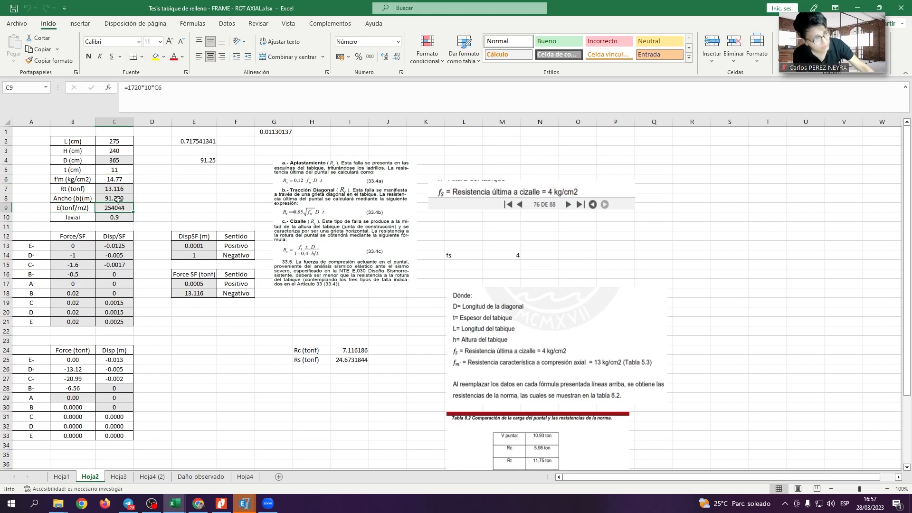
click(61, 477)
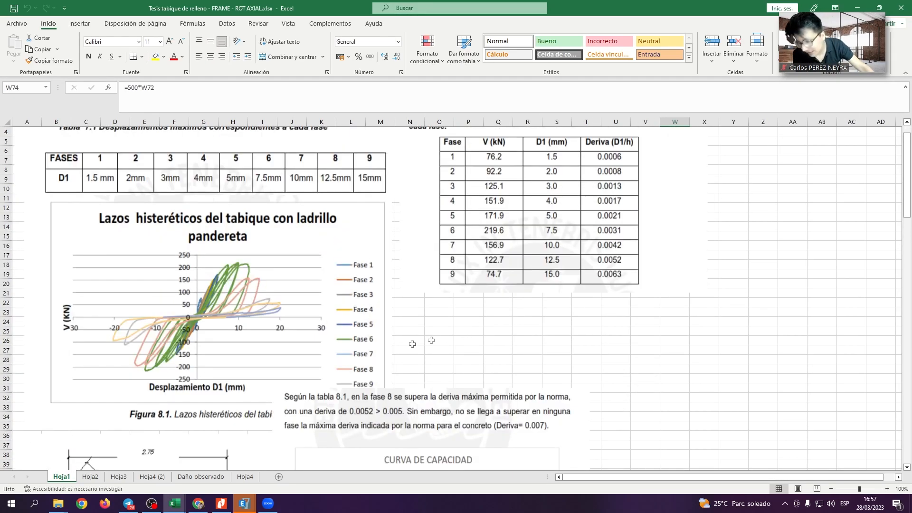
click(90, 477)
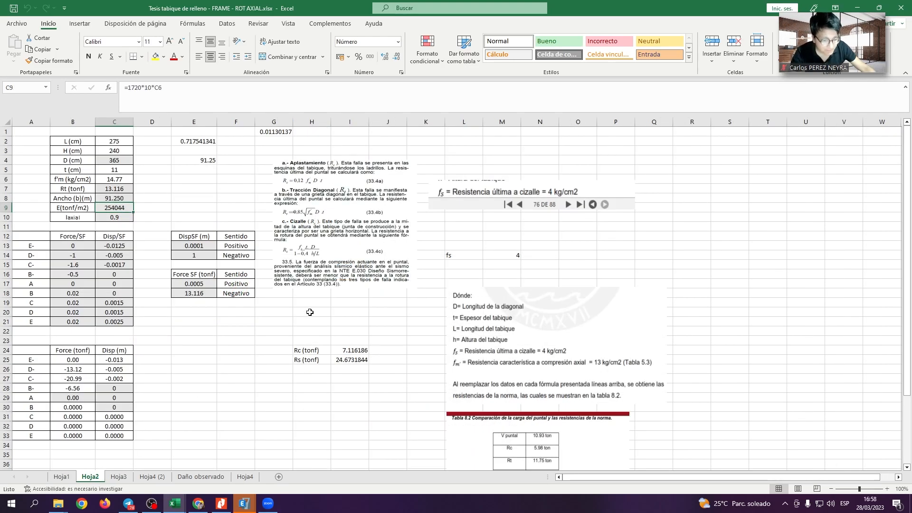
Check the negative-side backbone points of hinge Rot_Axial in ETABS against Hoja2's Force/SF and Disp/SF values.
key(alt+Tab)
key(Escape)
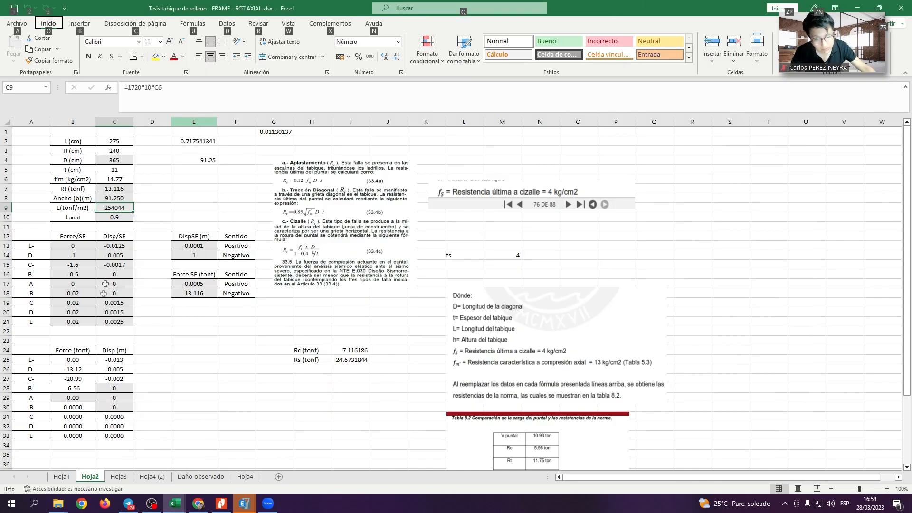
key(alt+Tab)
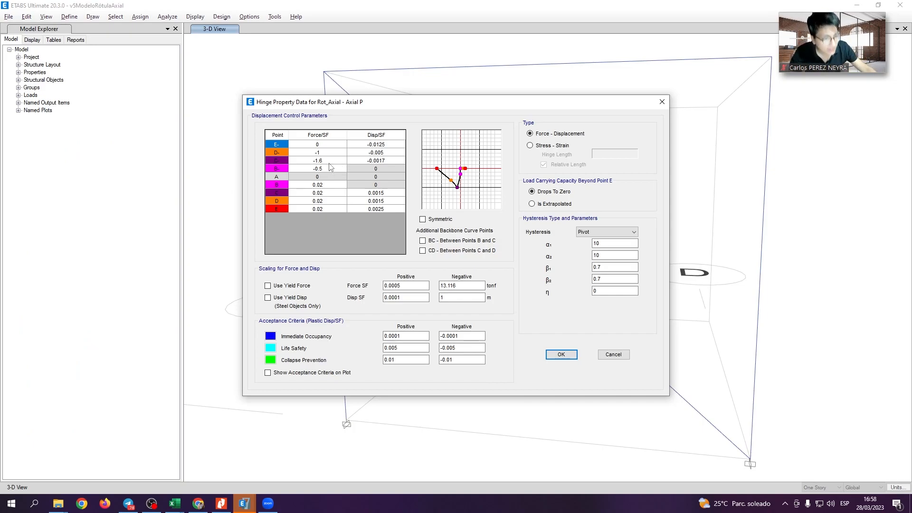
key(alt+Tab)
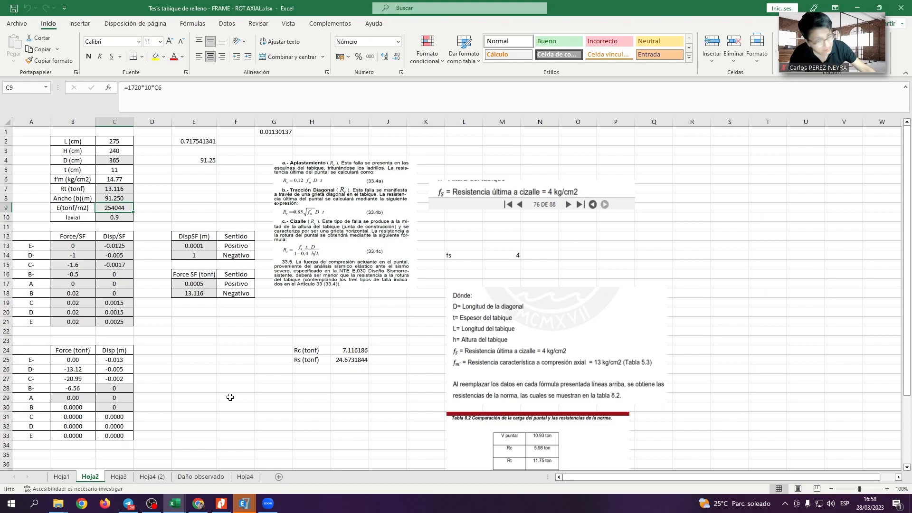
Show the displacement and force data with its chart on sheet Hoja3.
click(119, 477)
key(alt+Tab)
key(Escape)
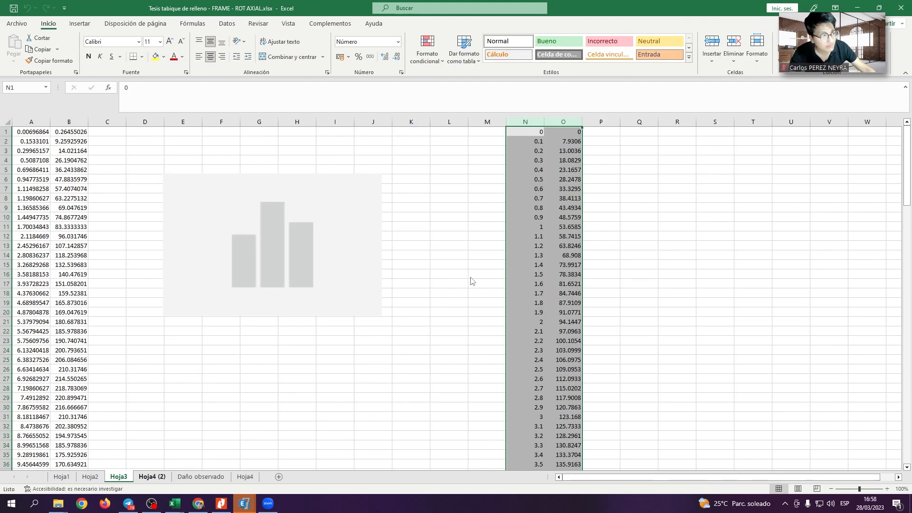
Switch to the ETABS model ModeloTCLimits and inspect the TC Limits assigned to the diagonal strut.
key(alt+Tab)
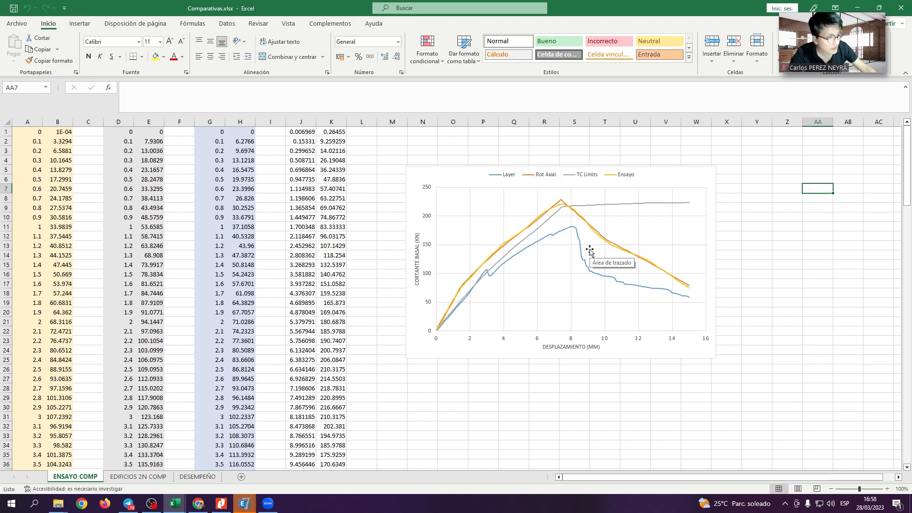
key(super+Tab)
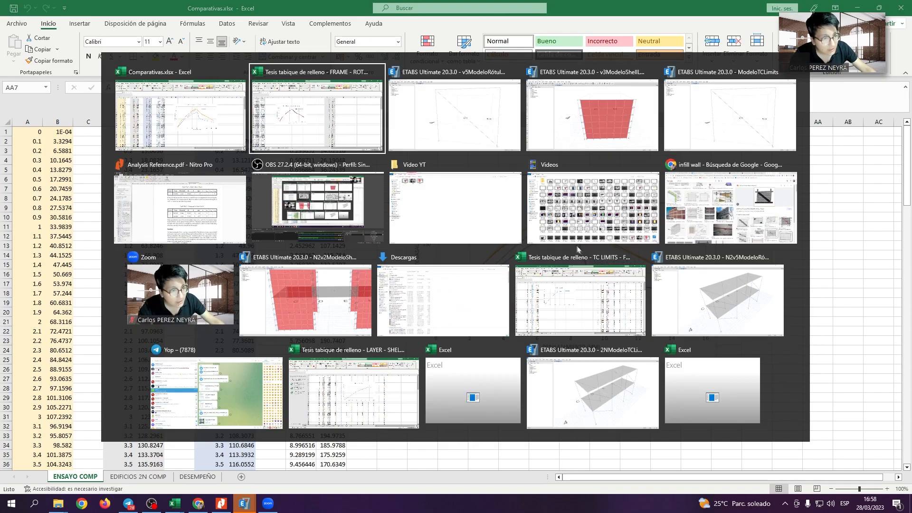
click(467, 172)
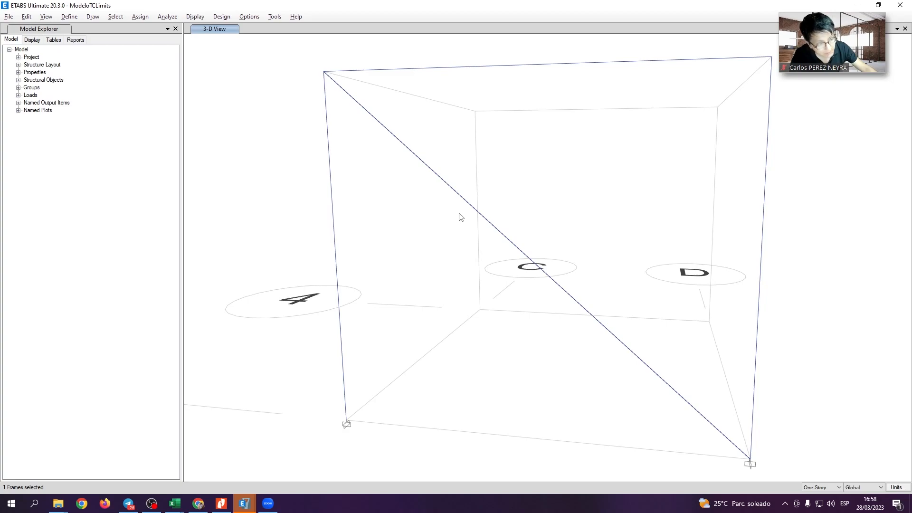
right_click(474, 210)
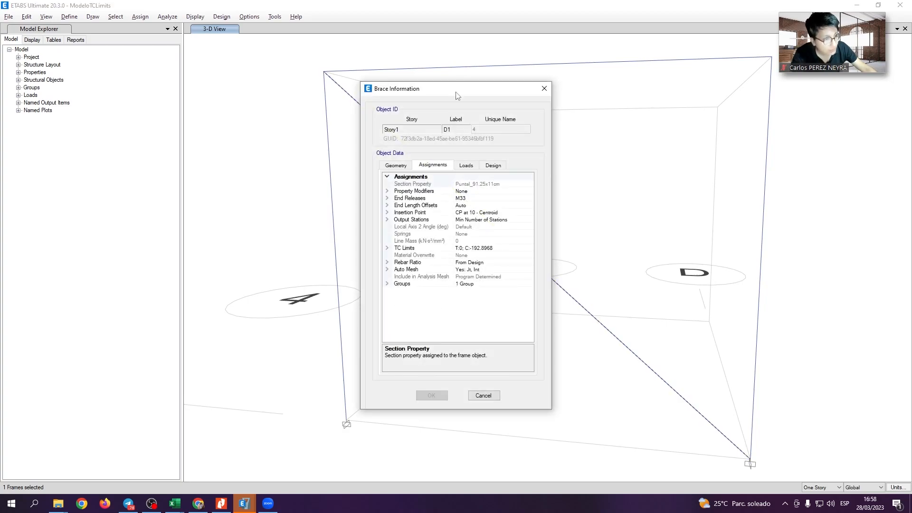
drag(456, 93, 264, 90)
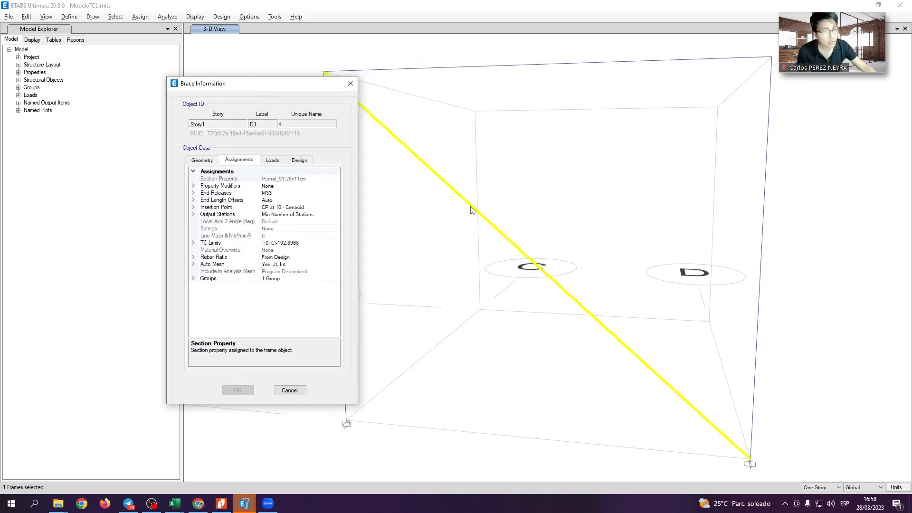
click(195, 242)
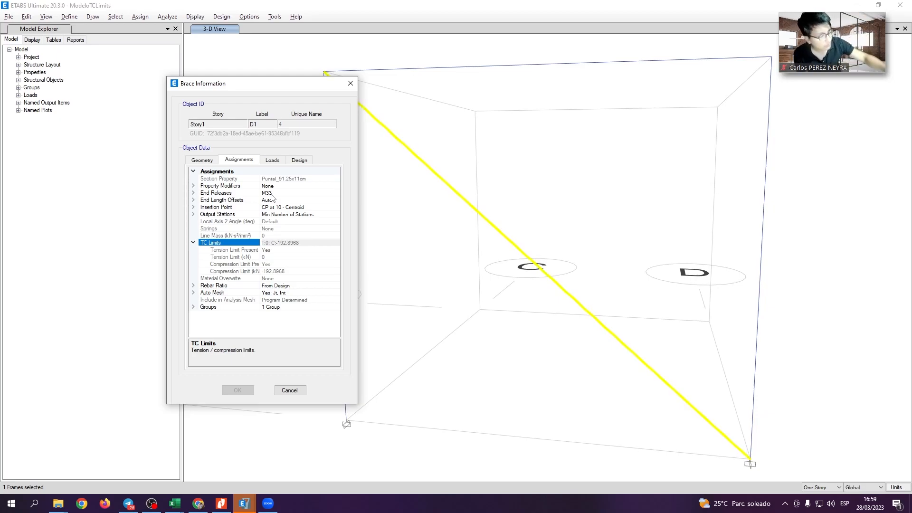
click(350, 83)
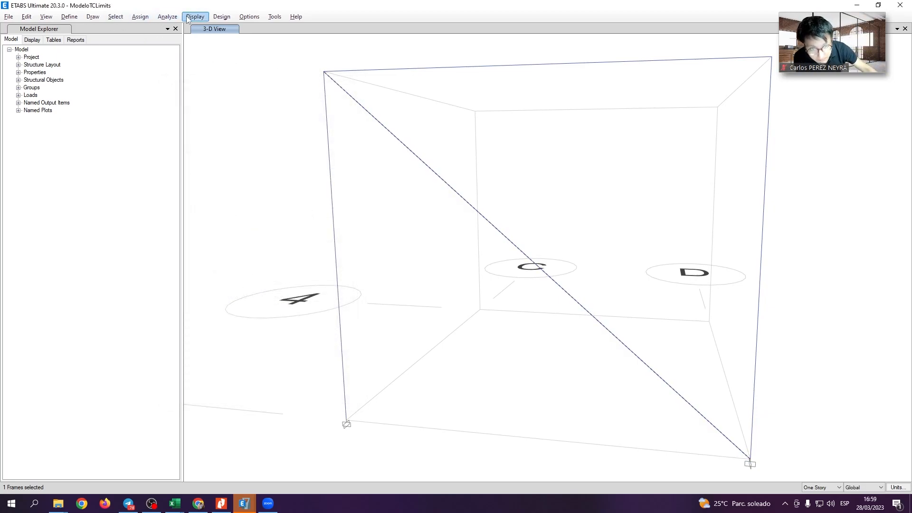
Restore the default toolbars and unlock the model for editing.
click(249, 17)
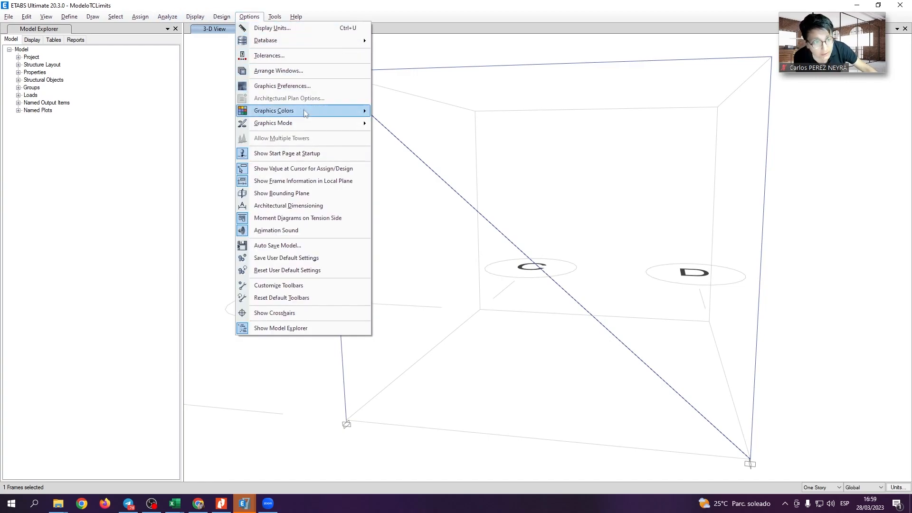
click(281, 298)
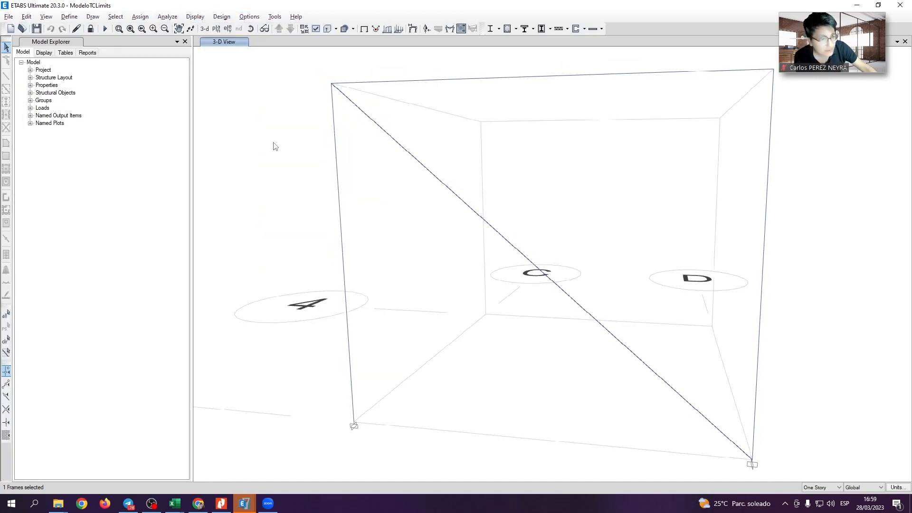
click(90, 29)
click(469, 287)
Show the tension and compression limit options in the frame assignment for the selected strut, without applying them.
click(140, 16)
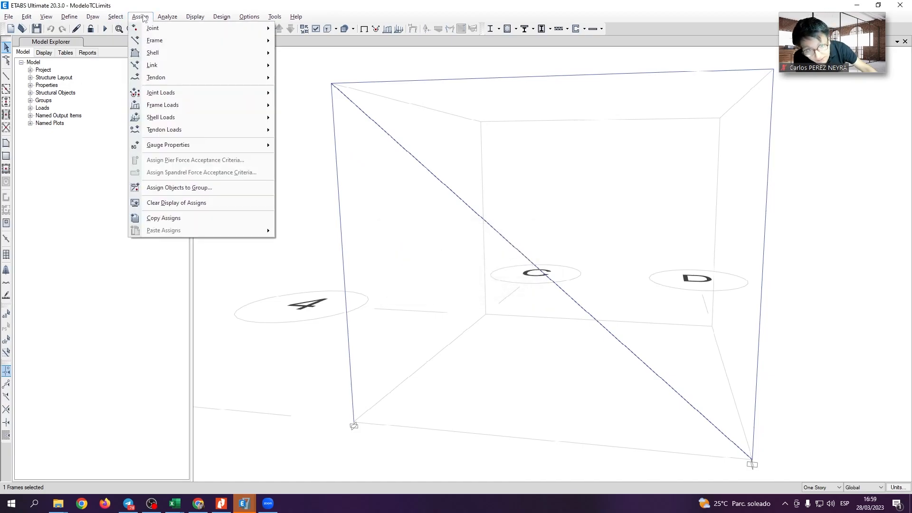
mouse_move(155, 41)
click(331, 140)
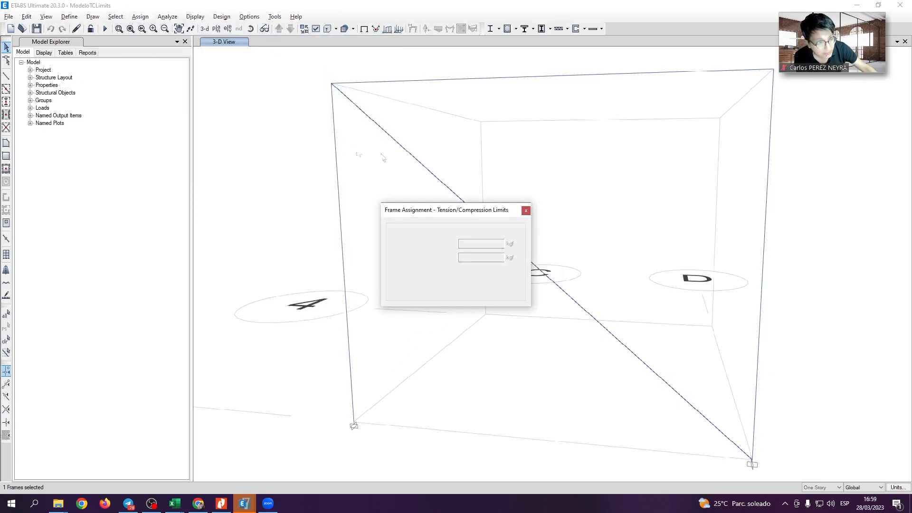
click(438, 245)
click(432, 258)
click(526, 209)
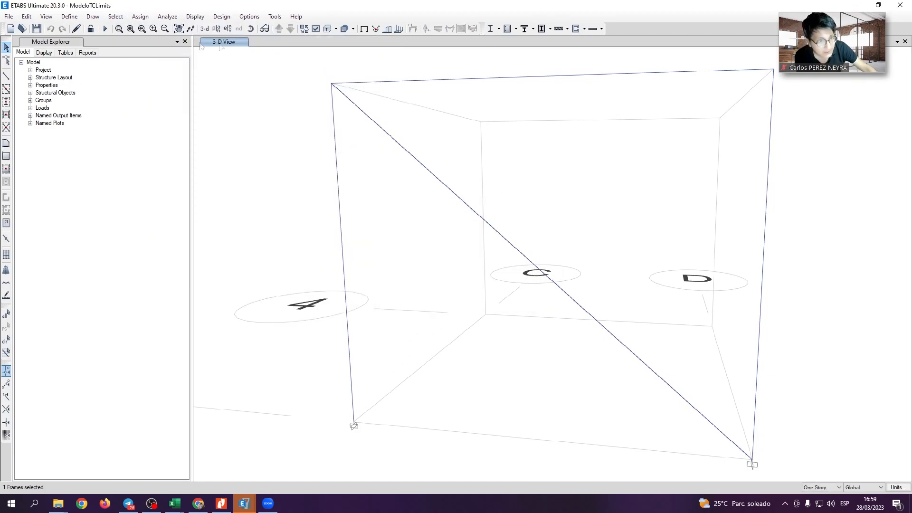
Run the analysis and compare the Layer, Rot Axial, TC Limits and Ensayo curves on sheet ENSAYO COMP of Comparativas.xlsx.
click(105, 30)
click(424, 250)
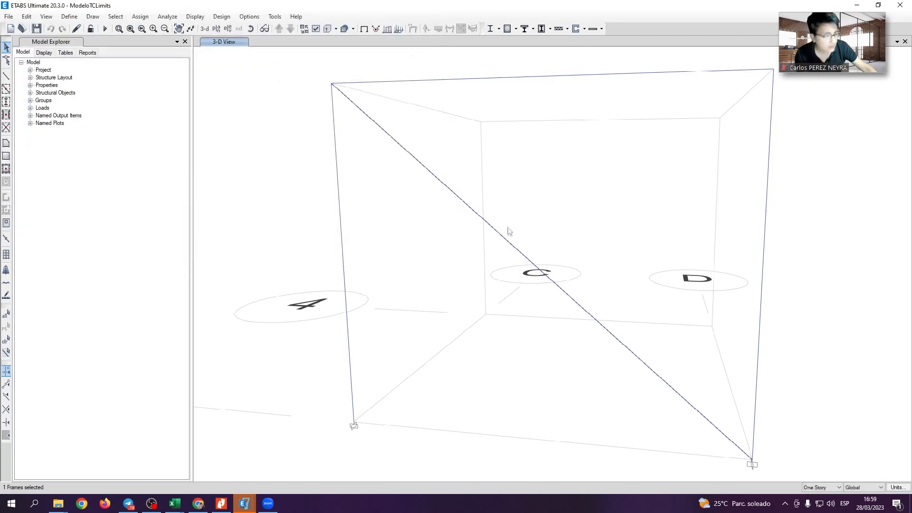
key(alt+Tab)
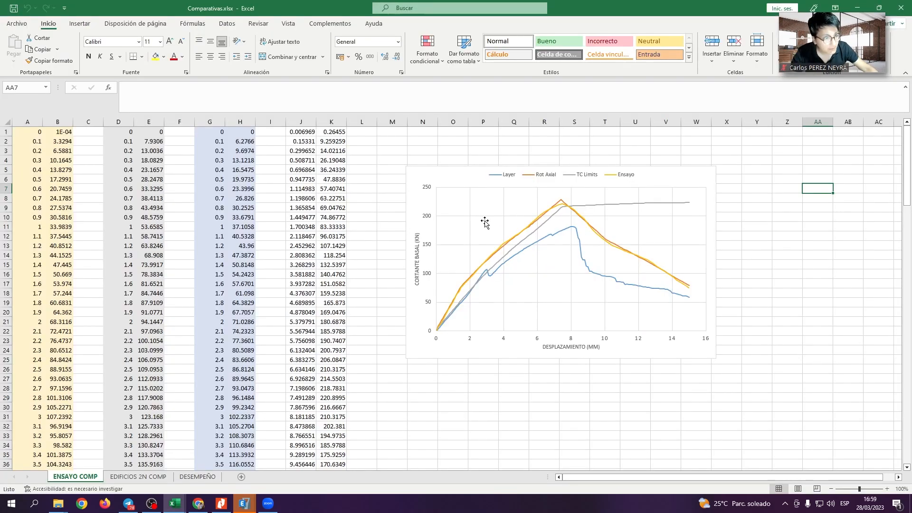
click(789, 274)
click(753, 312)
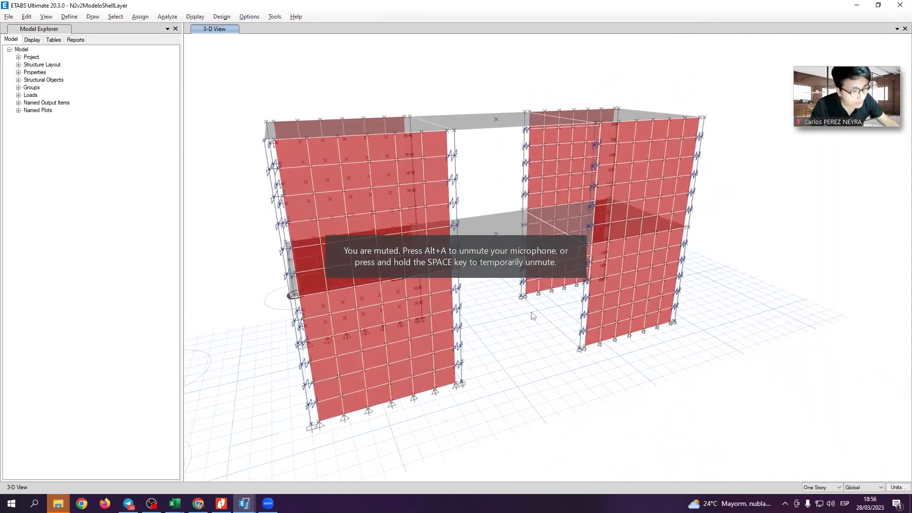
Look over the two-storey building model N2v2ModeloShellLayer in 3-D and restore the default toolbars.
mouse_move(531, 312)
shift+middle_down()
mouse_move(724, 285)
mouse_move(542, 305)
mouse_move(453, 290)
mouse_move(520, 313)
shift+middle_up()
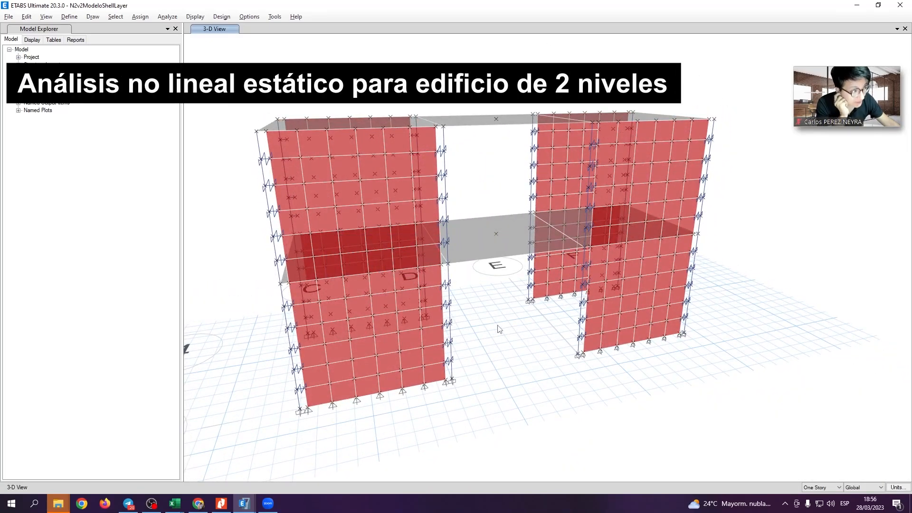
shift+middle_drag(554, 377, 395, 89)
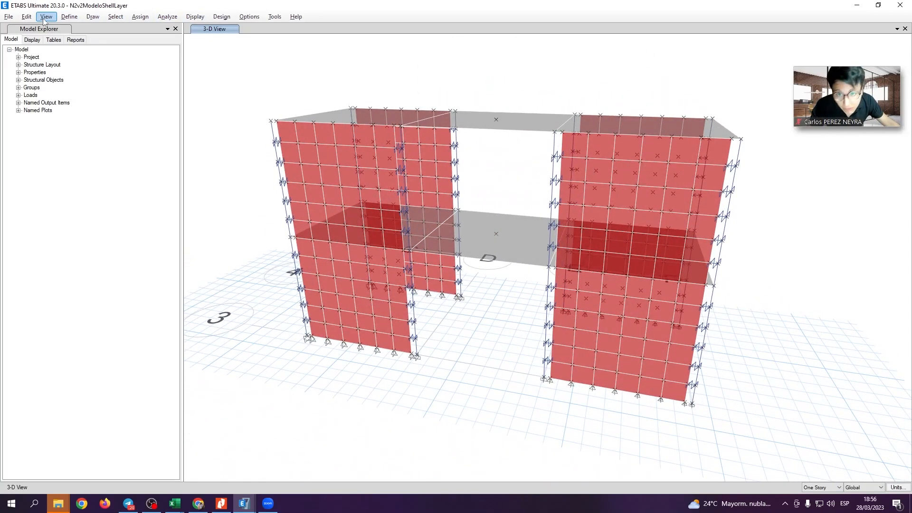
click(260, 18)
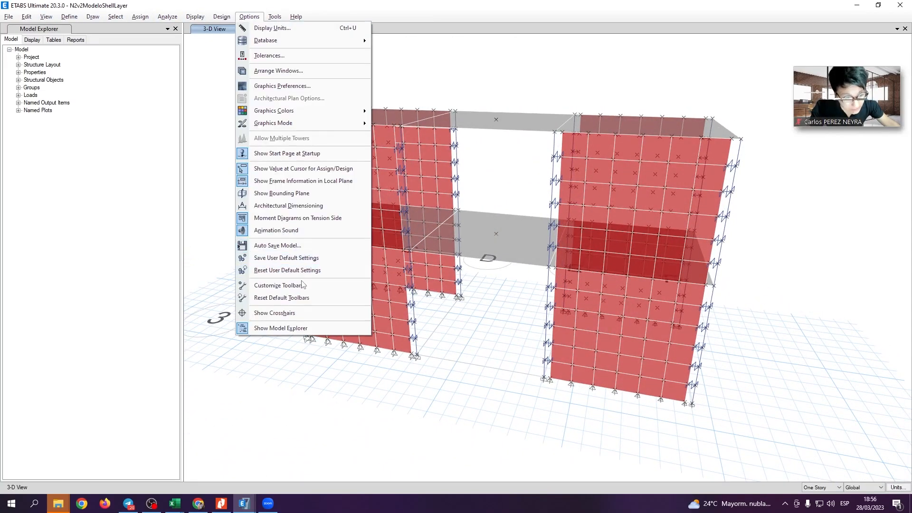
click(298, 297)
Review the material, modeling type and thickness of slab section Losa_20cm and close its definition unchanged.
click(70, 17)
mouse_move(119, 39)
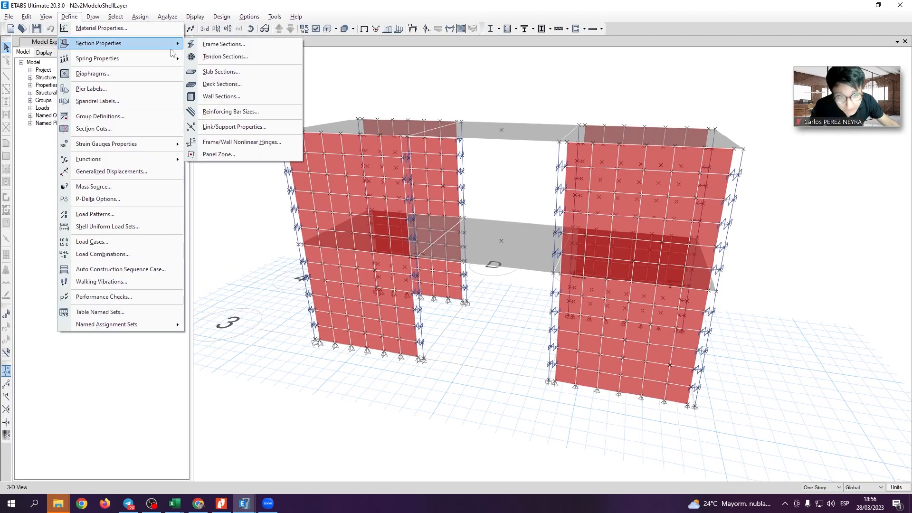
click(333, 69)
click(510, 244)
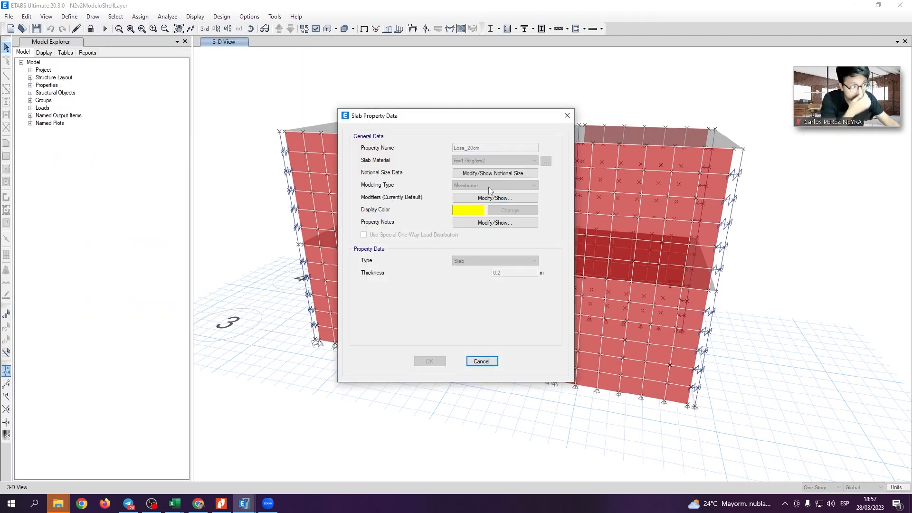
key(Escape)
key(Escape)
Inspect the Story1 plan view and return to the 3-D view of the building.
click(216, 29)
click(407, 227)
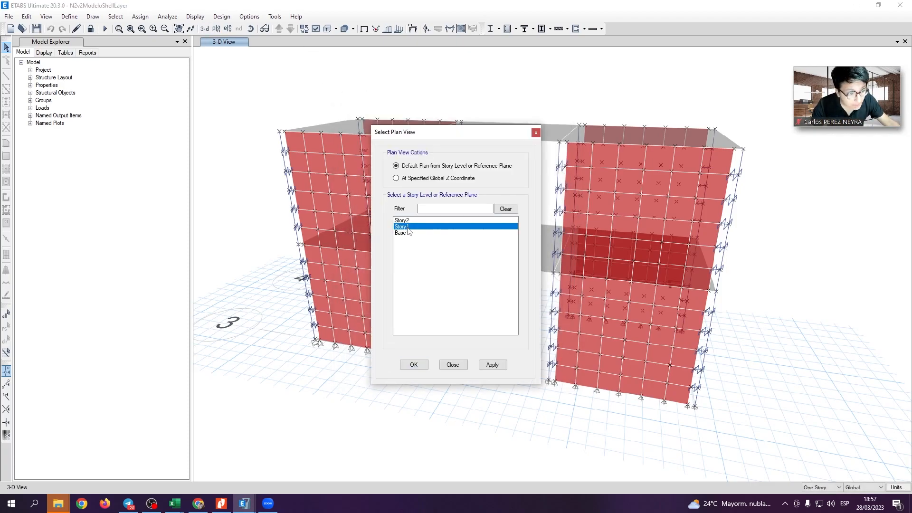
click(414, 364)
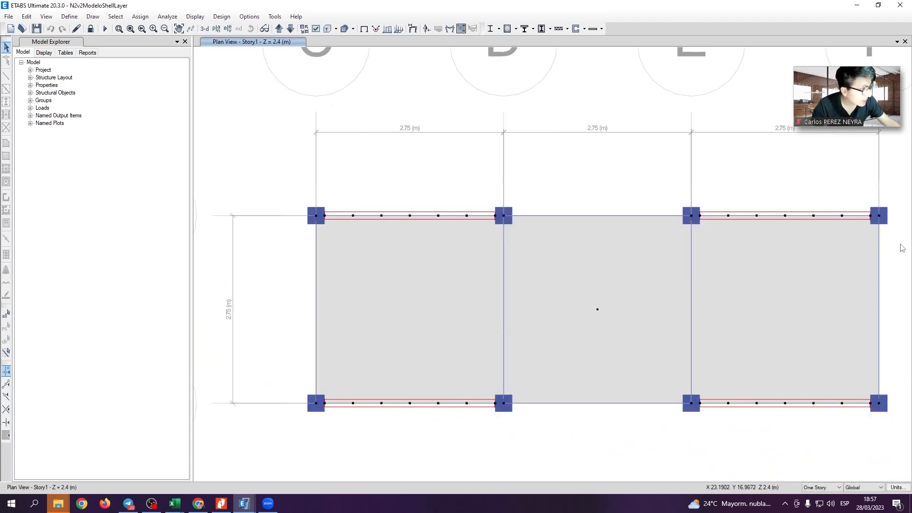
click(205, 29)
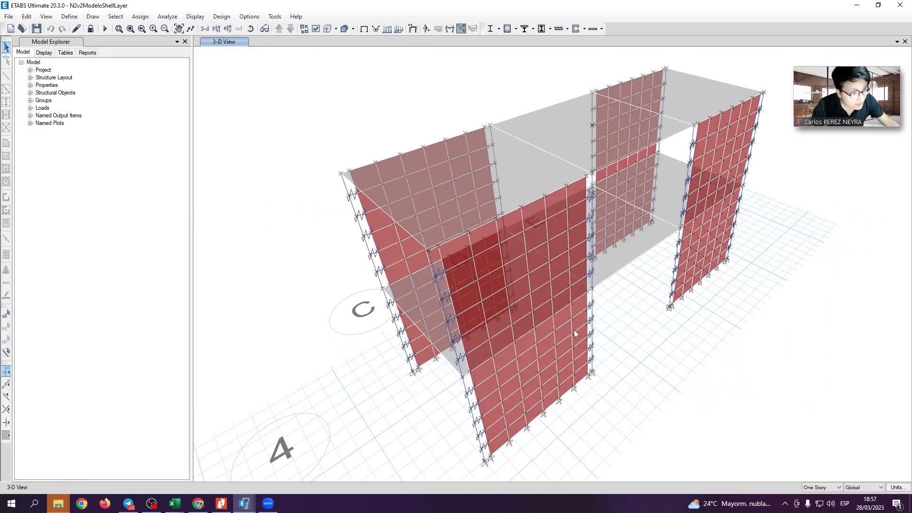
Consult Chapter 7, Analysis Procedures and Acceptance Criteria, in the ASCE 41-17 PDF.
click(69, 16)
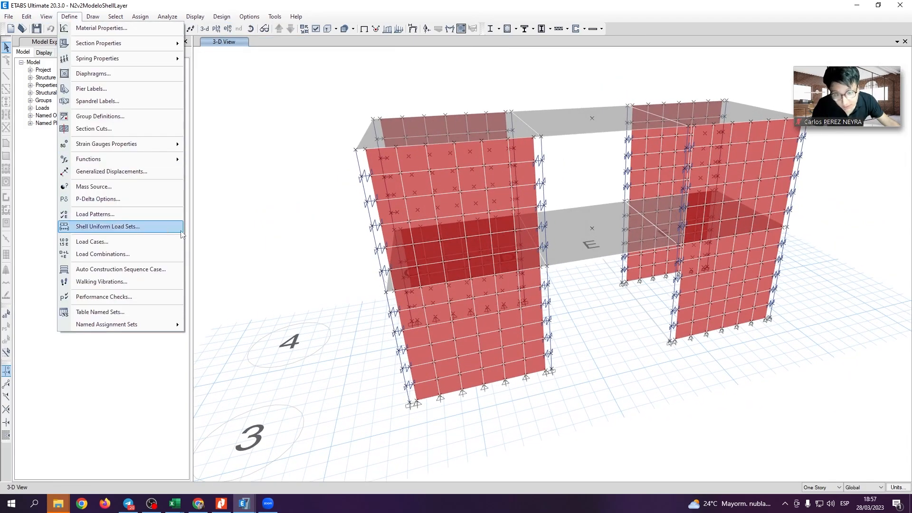
key(alt+Tab)
key(alt+Tab)
key(alt+Tab)
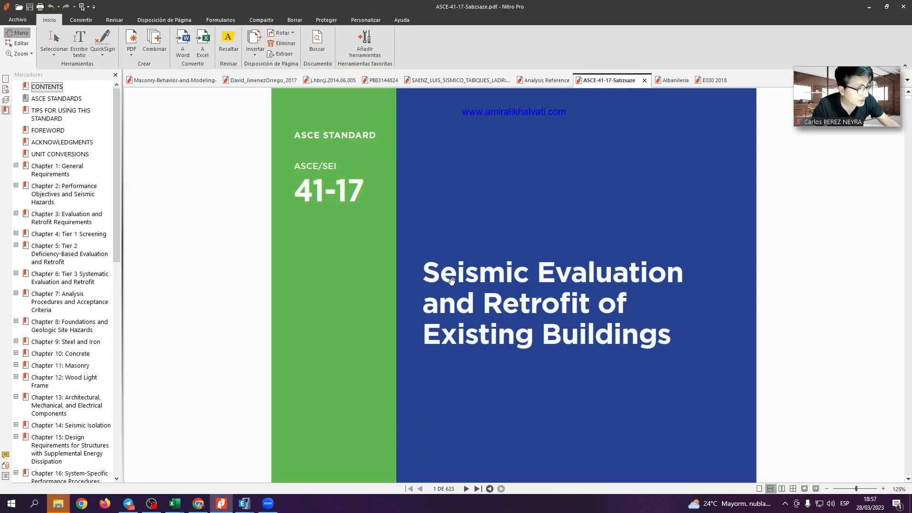
click(56, 293)
click(519, 268)
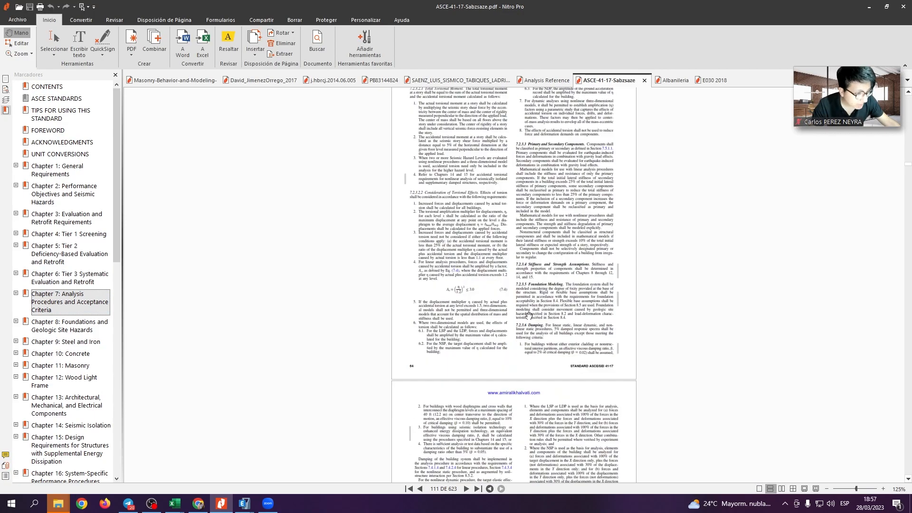
Return to ETABS and examine the initial conditions and applied mode load of nonlinear static load case ANLE XX.
key(alt+Tab)
click(69, 17)
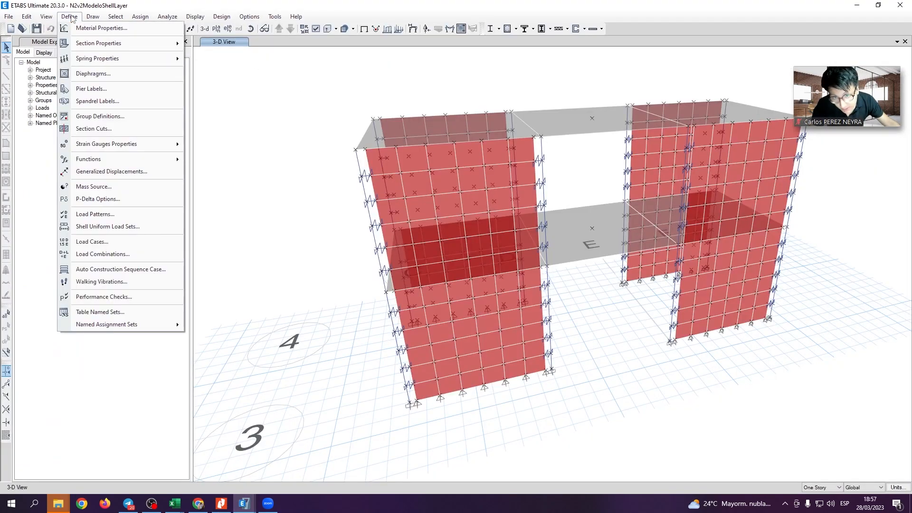
click(110, 242)
click(361, 245)
click(565, 227)
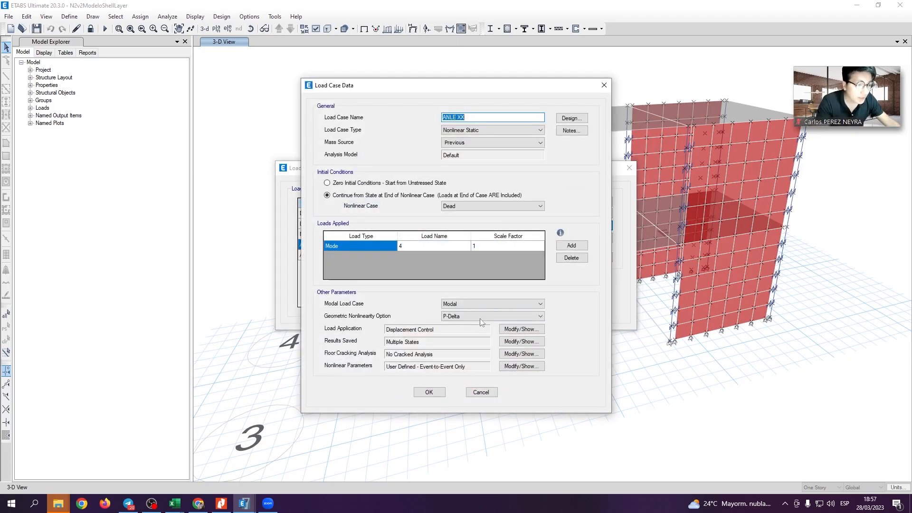
click(411, 246)
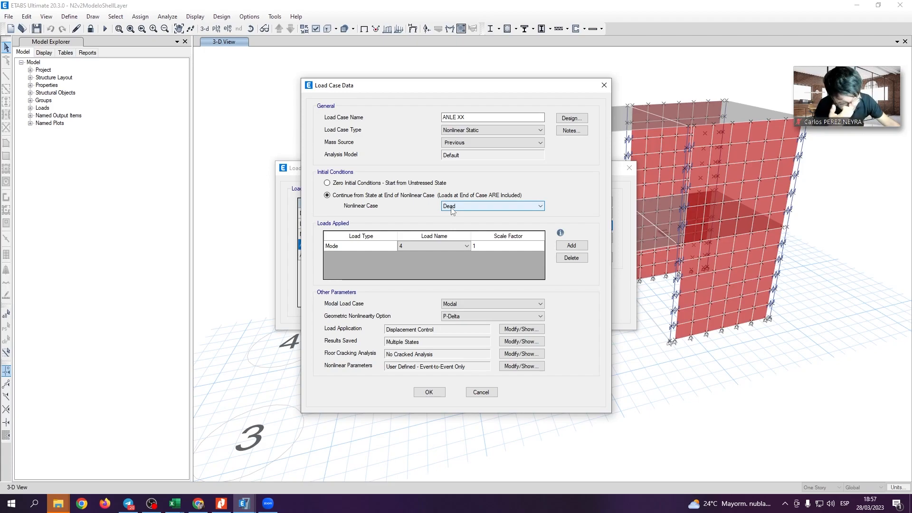
Examine the displacement control settings of load case ANLE XX, highlighting the monitored U1 degree of freedom and Story2 joint.
click(517, 329)
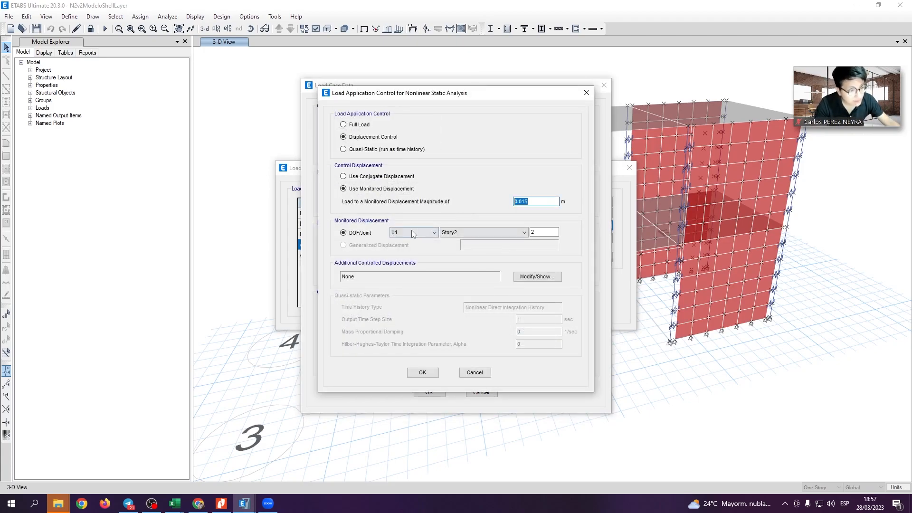
click(540, 232)
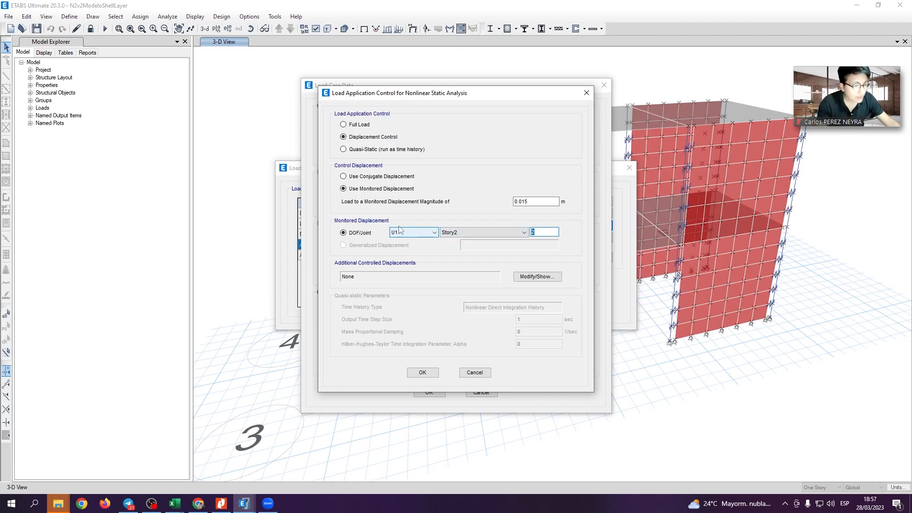
mouse_move(384, 225)
ctrl+mouse_down()
mouse_move(422, 247)
mouse_move(490, 253)
ctrl+mouse_up()
key(Escape)
key(ctrl+2)
key(Escape)
key(Return)
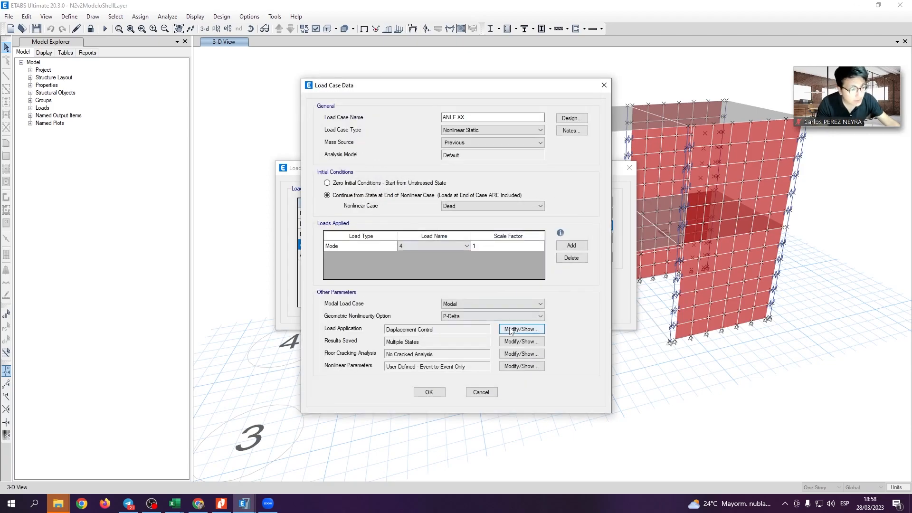
Check the multiple saved states of load case ANLE XX against its monitored displacement magnitude in the load application control.
click(521, 342)
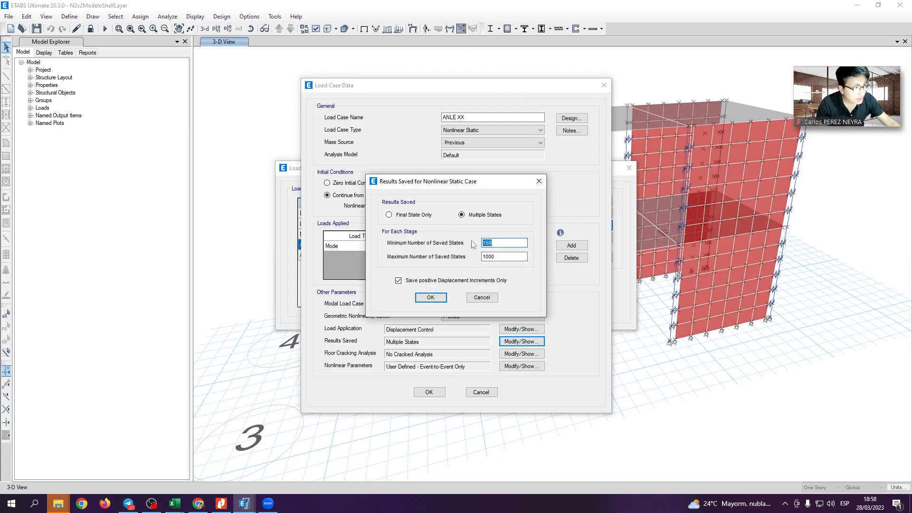
click(489, 297)
click(518, 329)
key(ctrl+2)
ctrl+drag(512, 192, 555, 220)
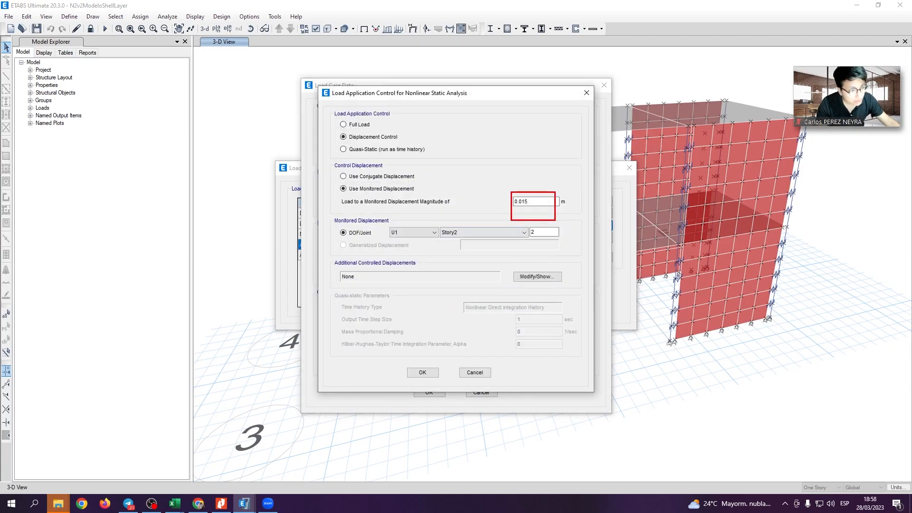
key(Escape)
key(Return)
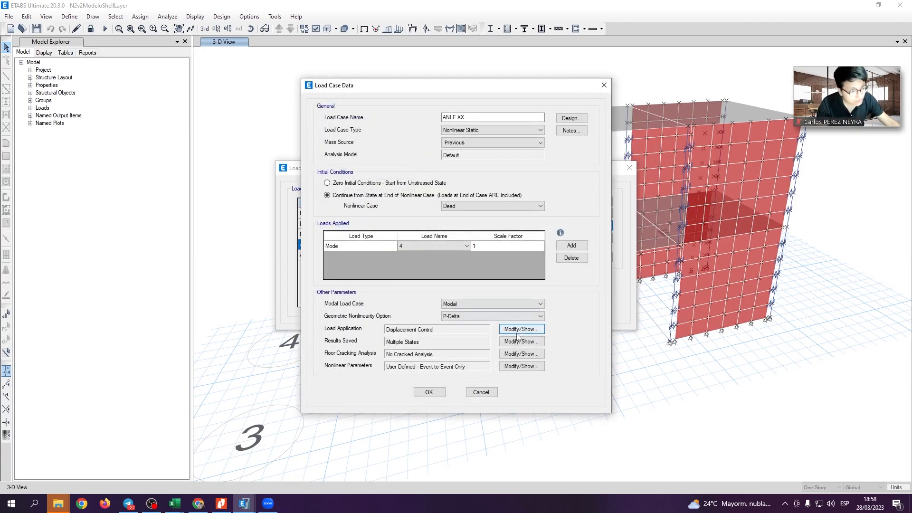
Examine the nonlinear parameters of load case ANLE XX, highlighting the relative event lumping tolerance, and close the load case dialogs without changes.
click(516, 366)
click(576, 147)
click(520, 170)
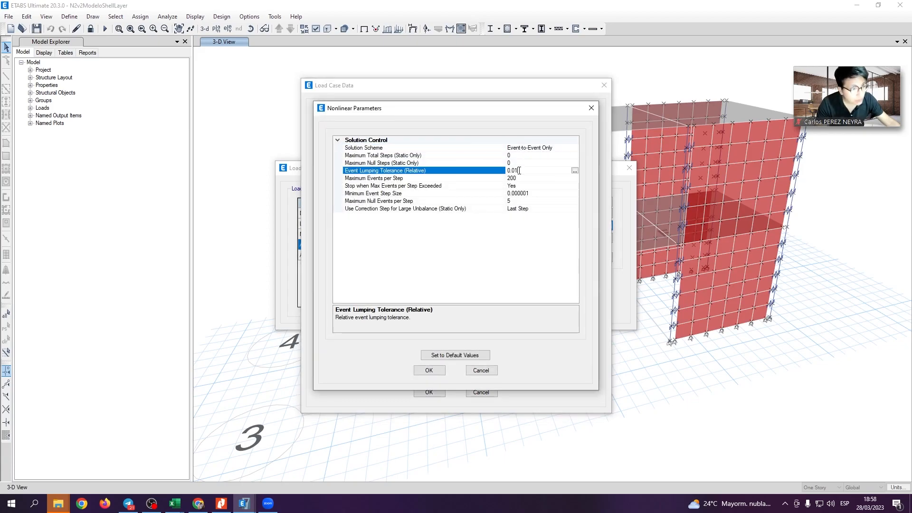
drag(519, 170, 508, 171)
key(Escape)
key(Escape)
key(Escape)
key(Escape)
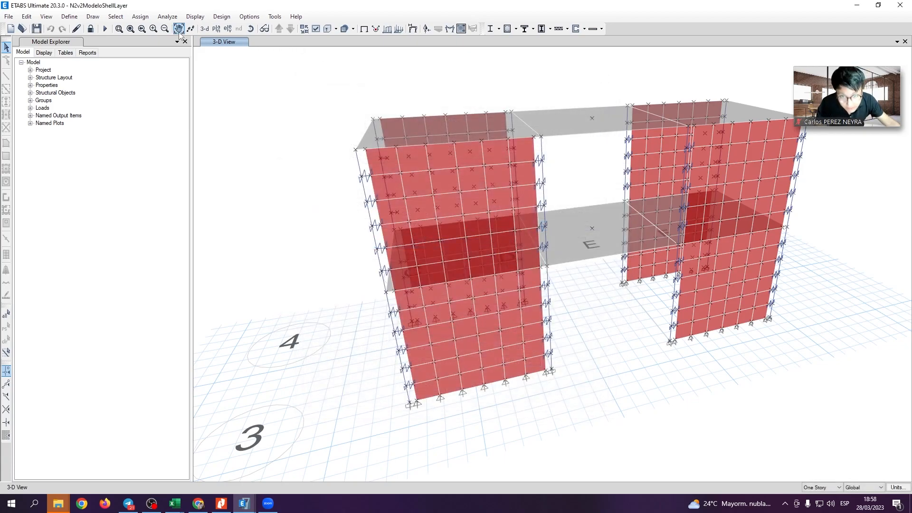
Plot the static pushover curve of the layered shell model and switch to the N2v5ModeloRótulaAxial model.
click(195, 16)
click(268, 207)
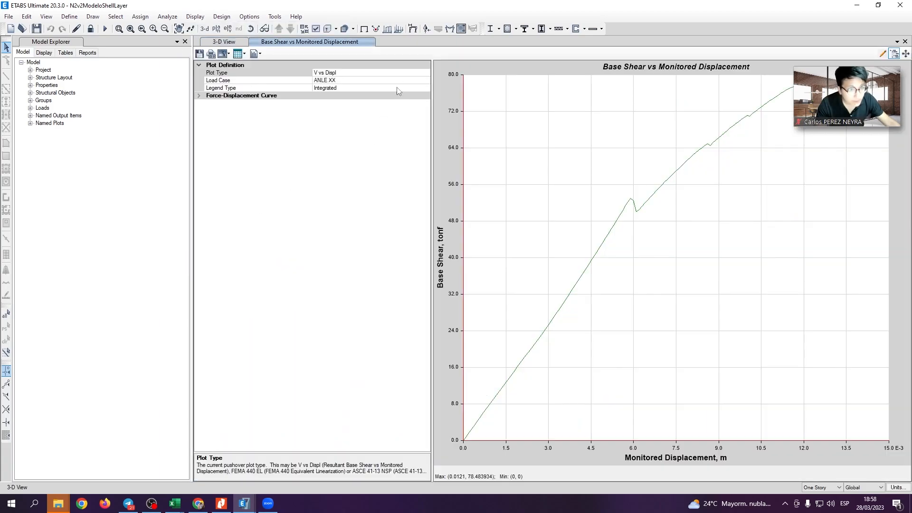
key(alt+Tab)
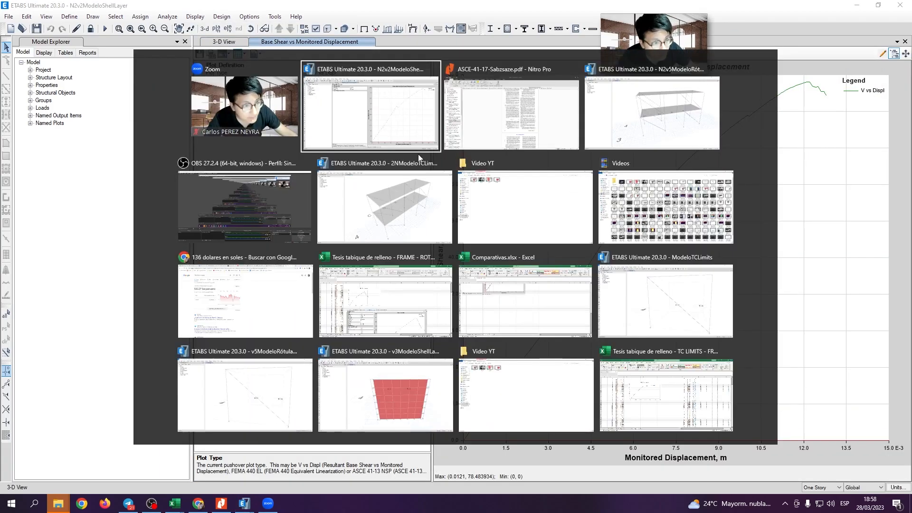
key(Tab)
key(Tab)
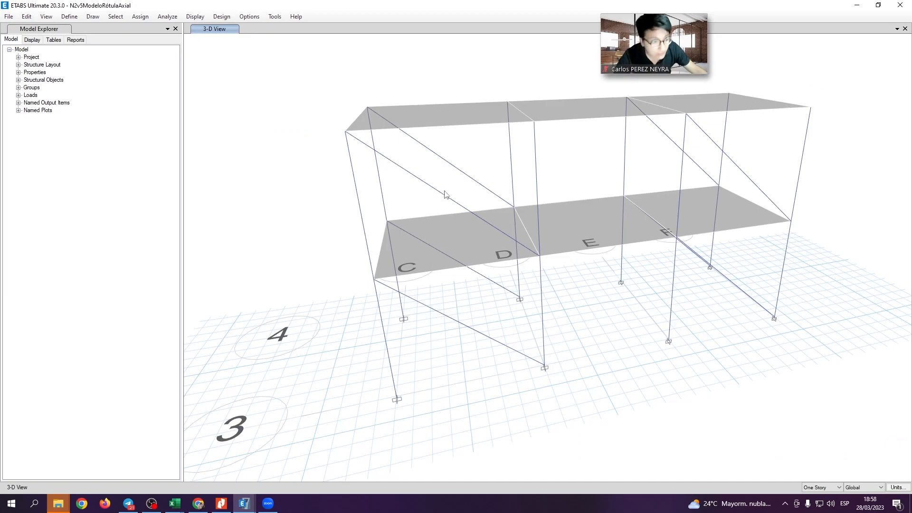
Restore the toolbars and show the frame nonlinear hinge assignments in the 3-D view of the axial hinge model.
click(249, 16)
click(287, 298)
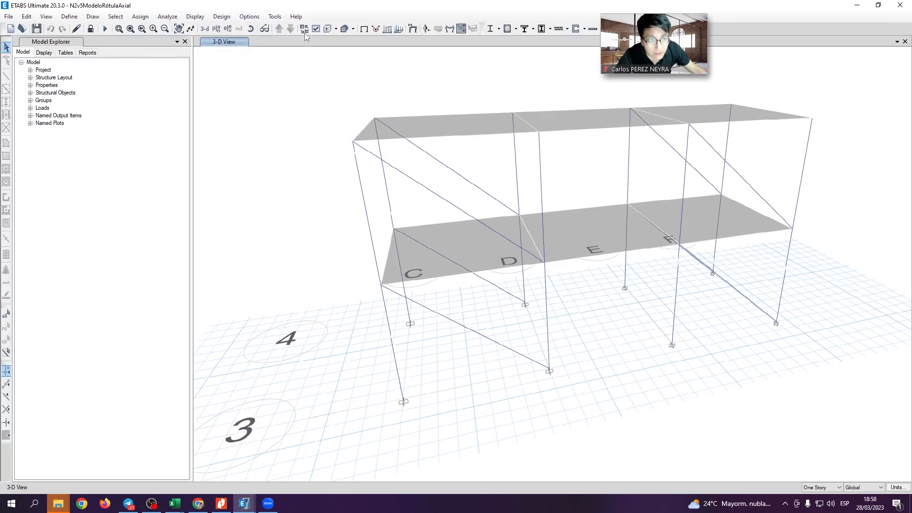
click(316, 29)
drag(364, 75, 166, 74)
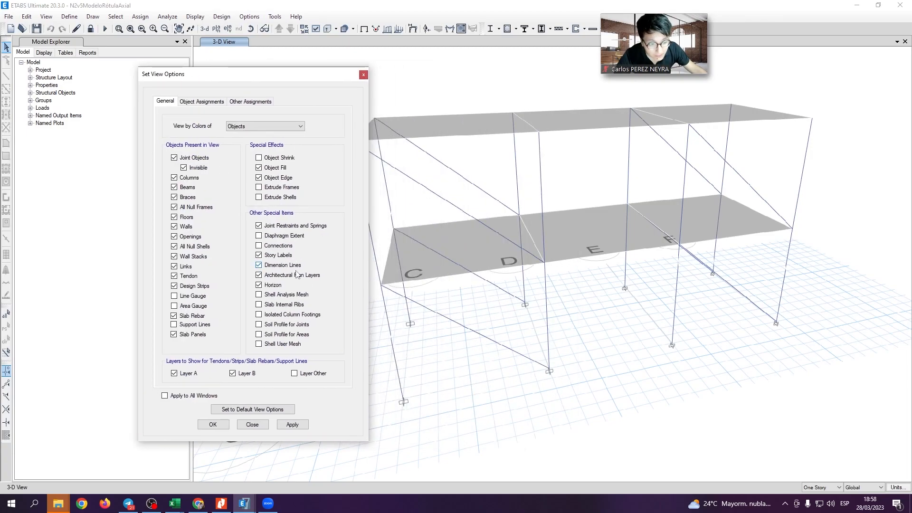
click(213, 102)
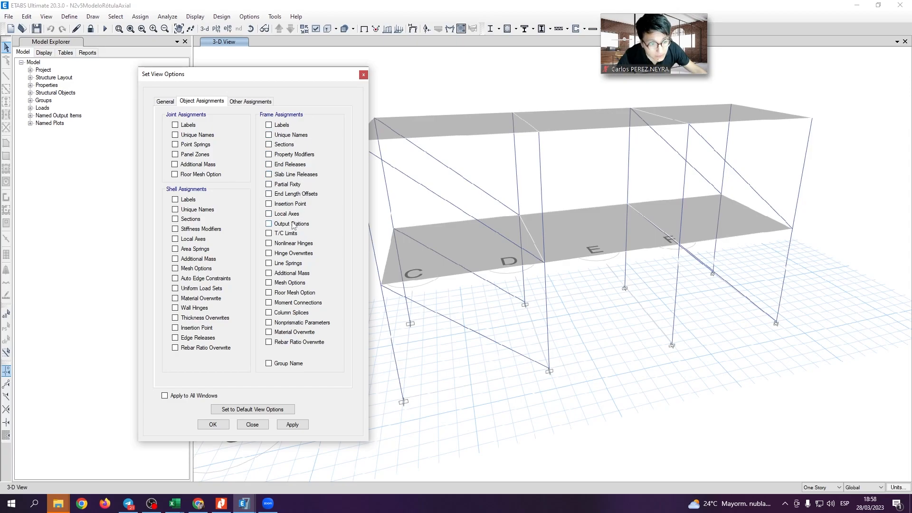
click(269, 243)
key(Return)
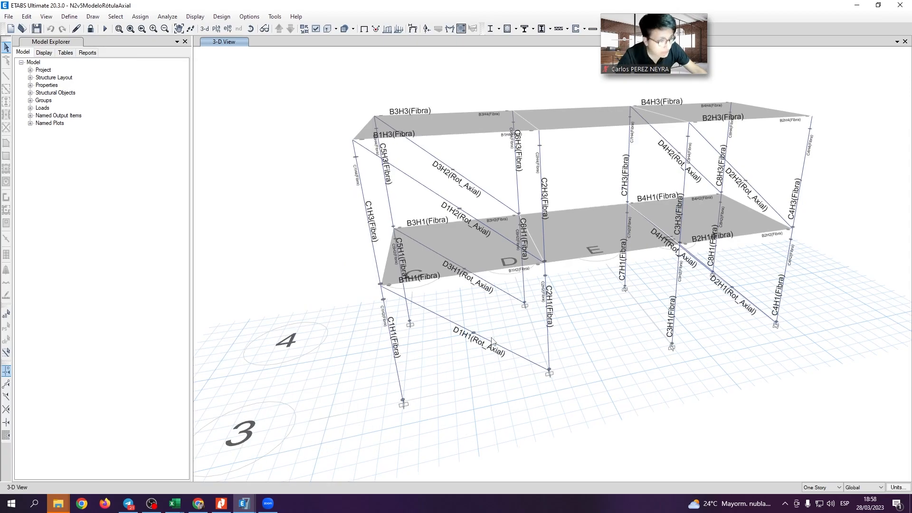
Plot the static pushover curve of the axial hinge model and switch to the 2NModeloTCLimits model.
click(196, 16)
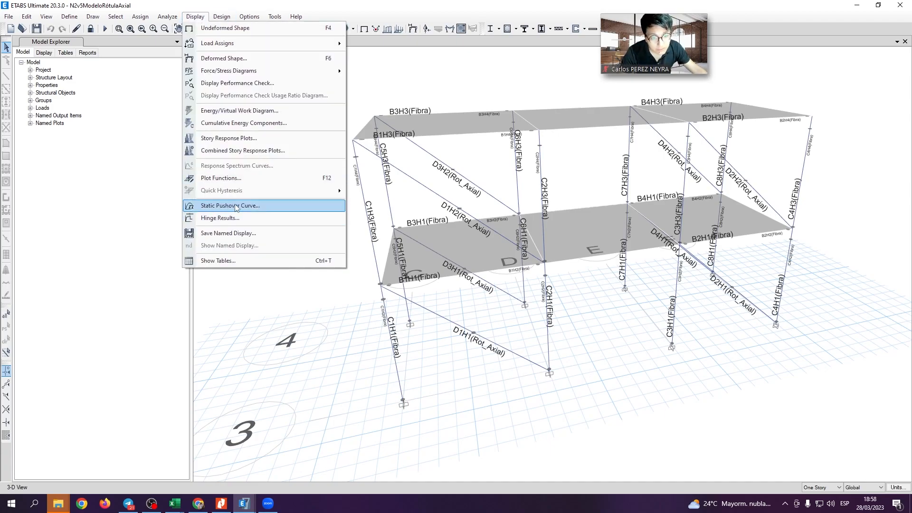
click(230, 205)
key(super+Tab)
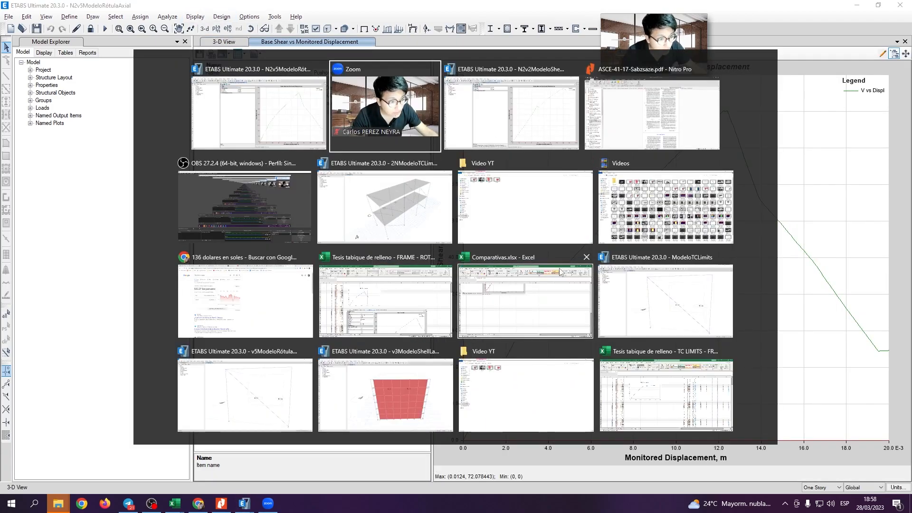
click(285, 119)
click(253, 509)
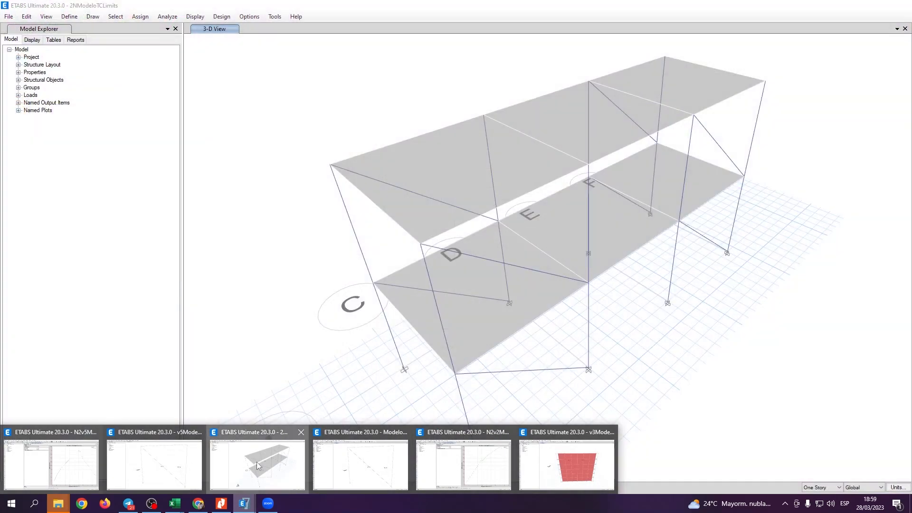
click(256, 462)
Inspect the assignments of Story1 brace D1, marking its end releases and TC limits, and close the brace information.
right_click(549, 371)
click(548, 370)
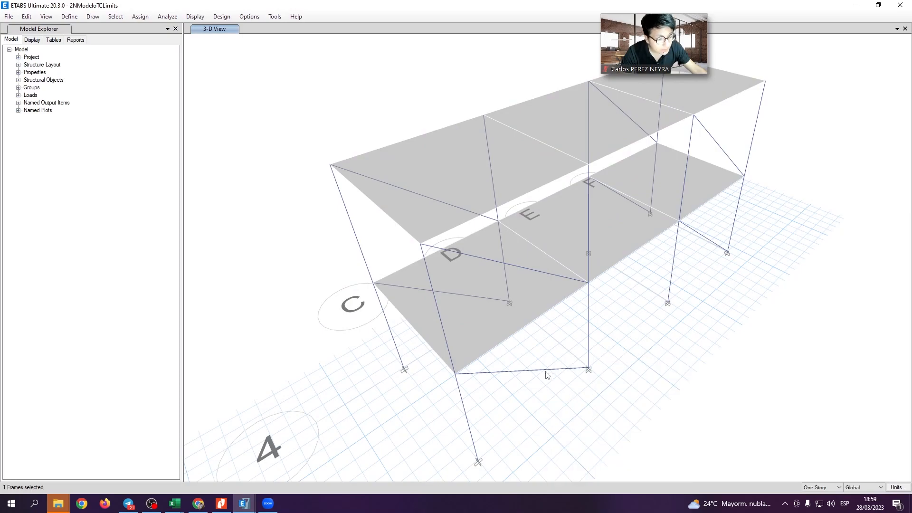
right_click(548, 370)
drag(446, 193, 476, 209)
drag(448, 243, 498, 254)
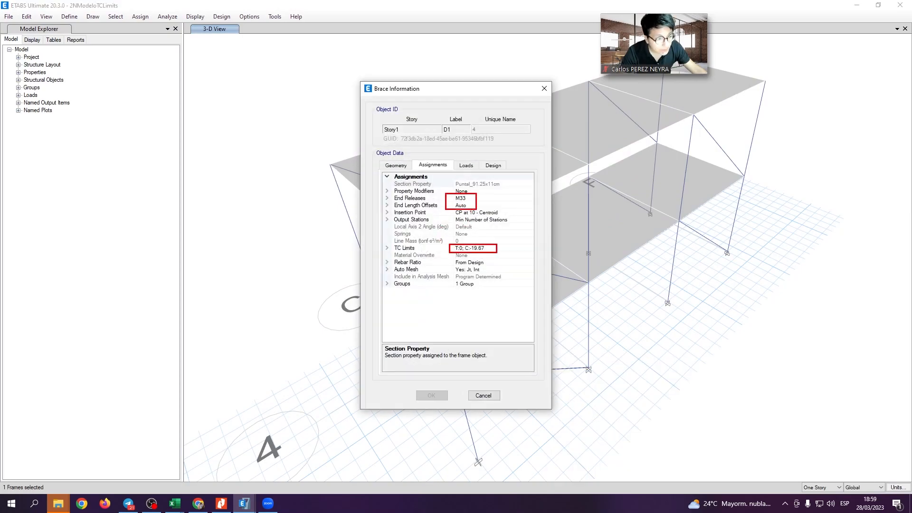
key(Escape)
key(Escape)
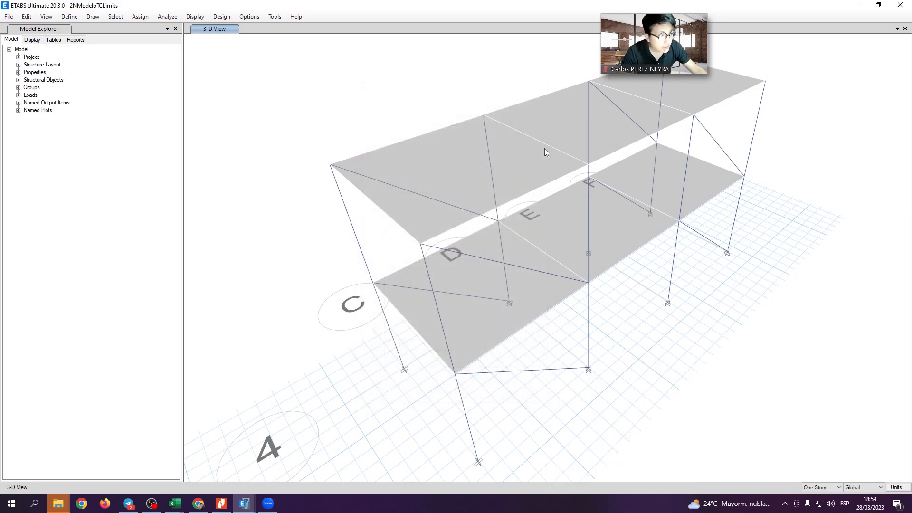
Switch to Comparativas.xlsx in Excel and view the comparison chart on the EDIFICIOS 2N COMP sheet.
key(alt+Tab)
key(alt+Tab)
key(alt+Tab)
key(alt+Tab)
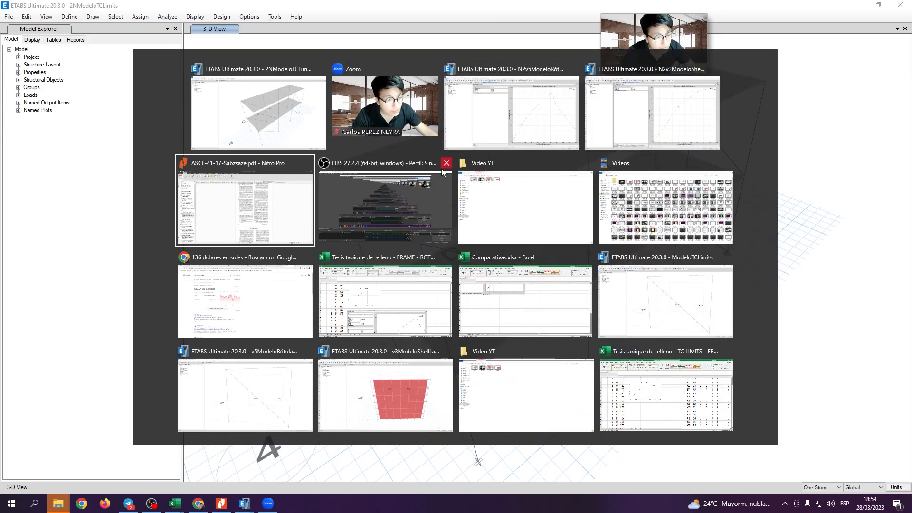
click(483, 302)
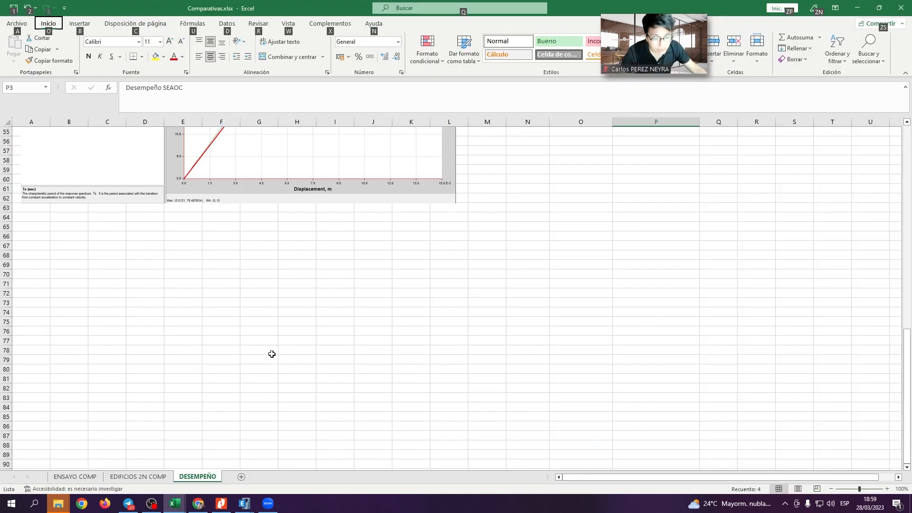
scroll(270, 352, up, 10)
click(140, 477)
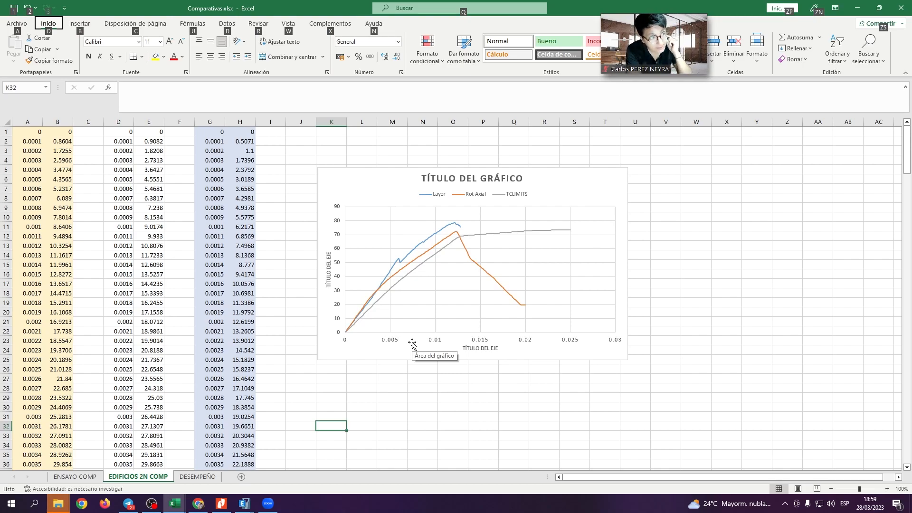
Return to the axial hinge model in ETABS and plot the hinge results of Story1 brace D1 in the 3-D view.
key(alt+Tab)
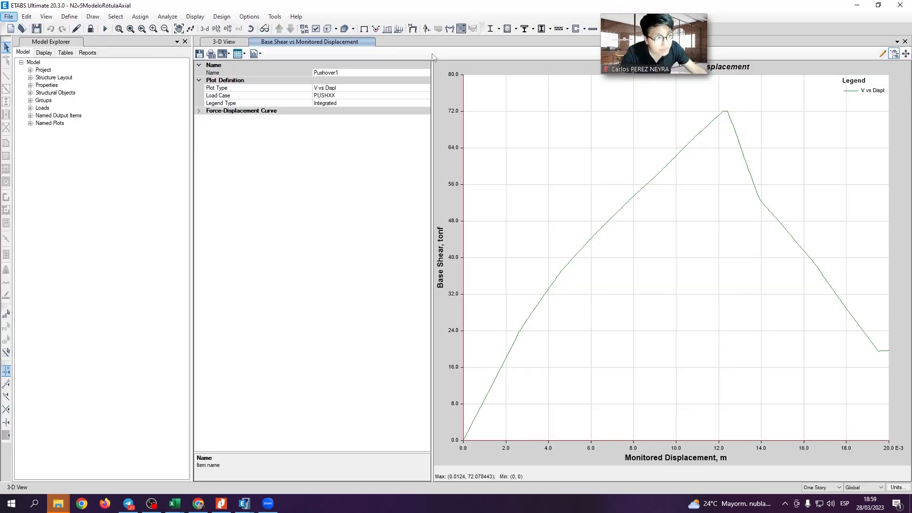
click(223, 41)
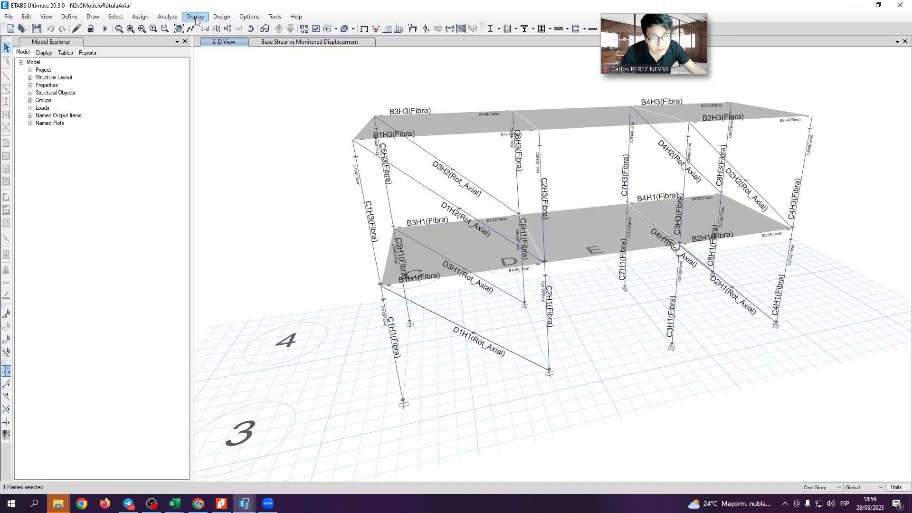
click(194, 16)
click(241, 218)
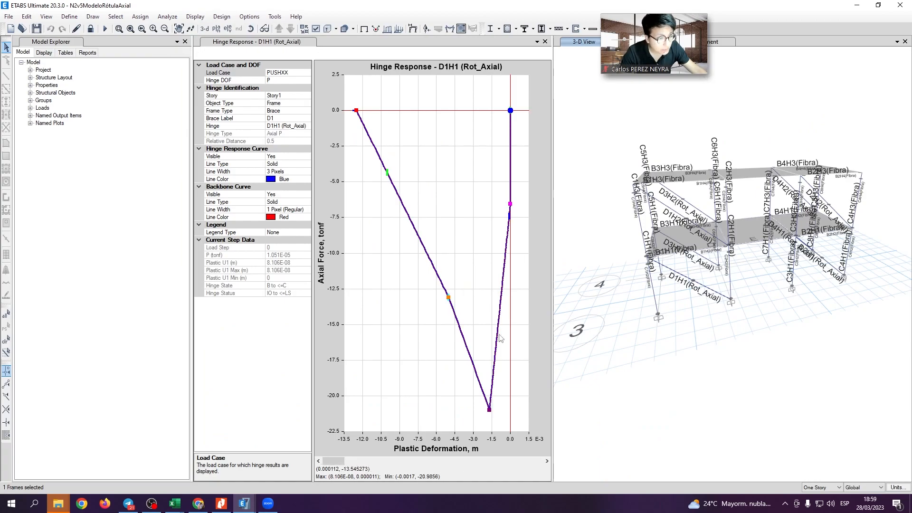
Switch back to Excel and compare the Layer, Rot Axial and TCLIMITS pushover curves in the EDIFICIOS 2N COMP chart.
key(alt+Tab)
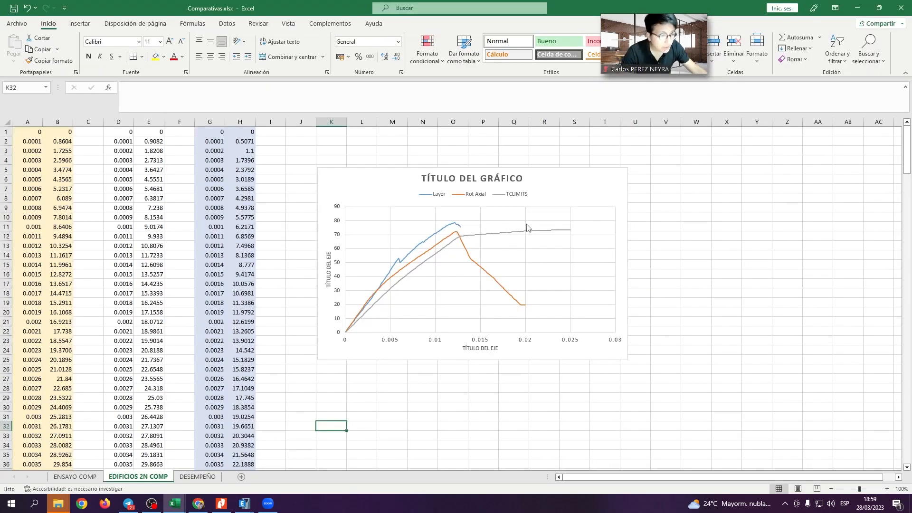
click(684, 238)
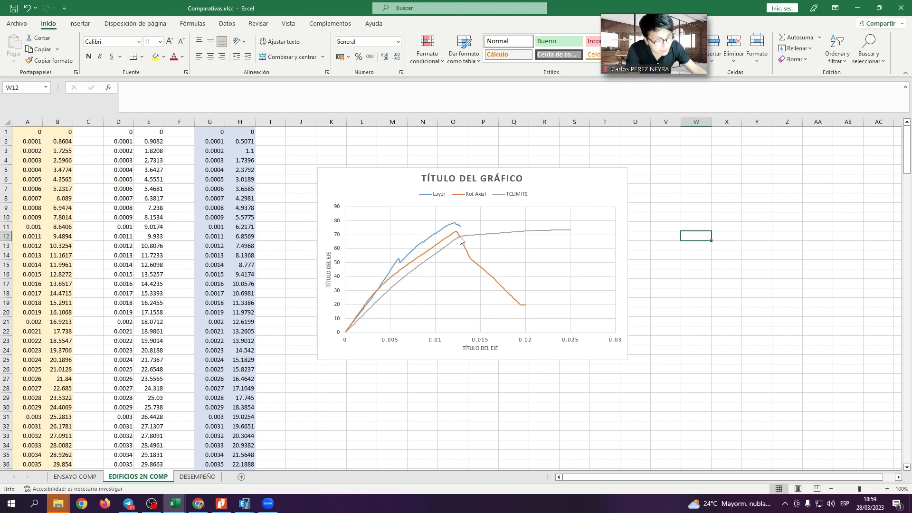
mouse_move(461, 240)
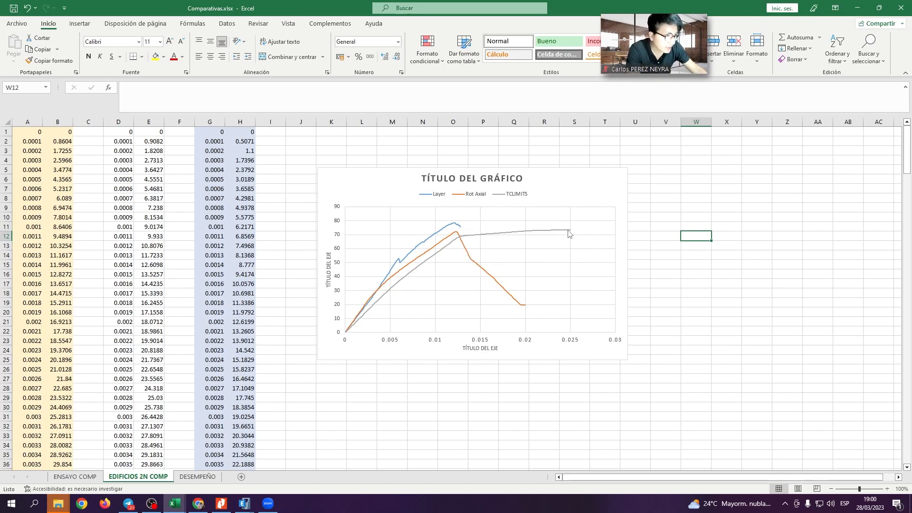
click(696, 257)
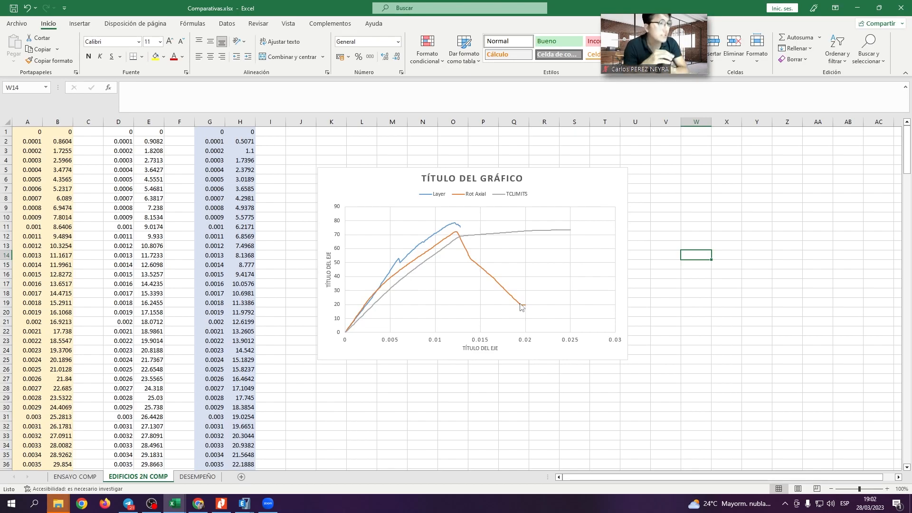
mouse_move(521, 307)
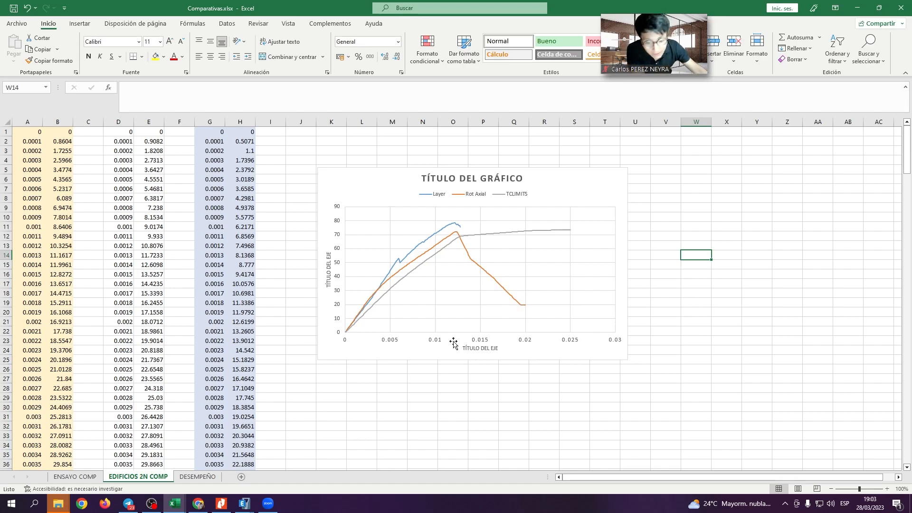
Review the DESEMPEÑO summary table, comparing performance points and SEAOC performance levels and focusing on the Rot Axial model.
click(197, 476)
drag(570, 152, 576, 177)
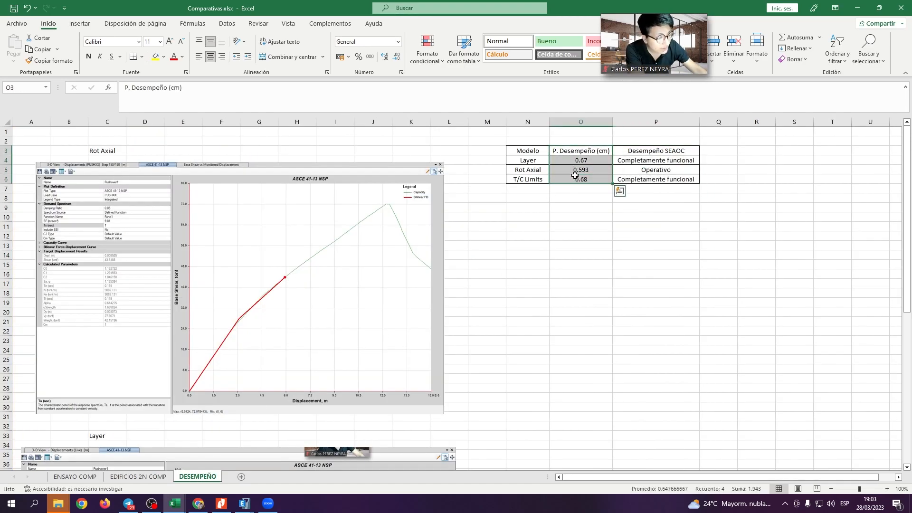
click(138, 476)
click(197, 476)
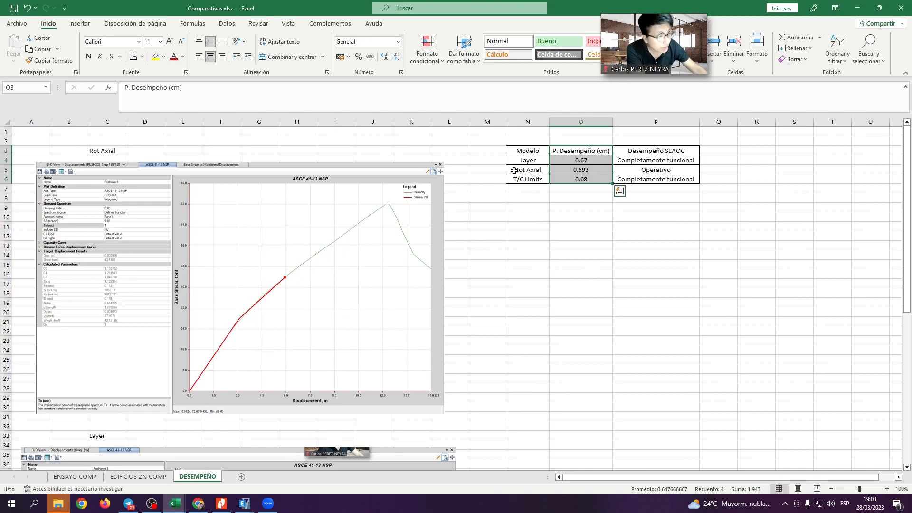
drag(634, 162, 636, 180)
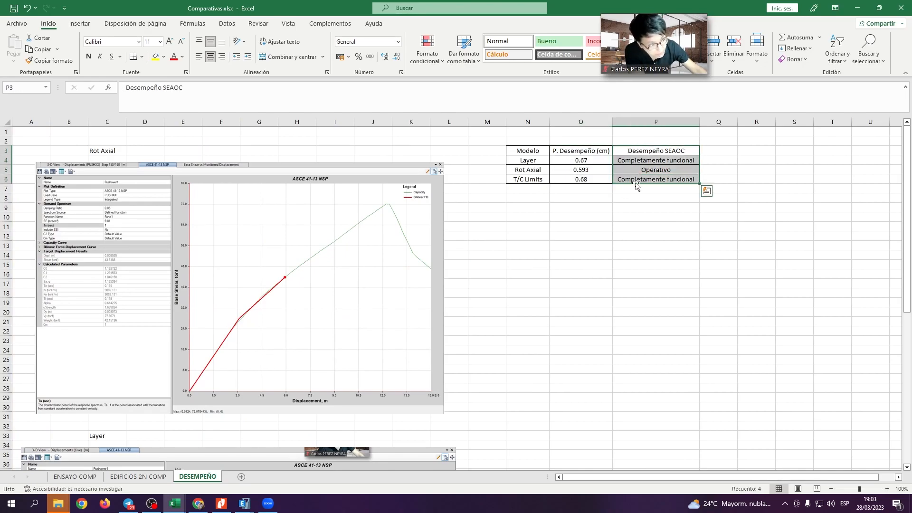
drag(534, 168, 640, 170)
click(640, 170)
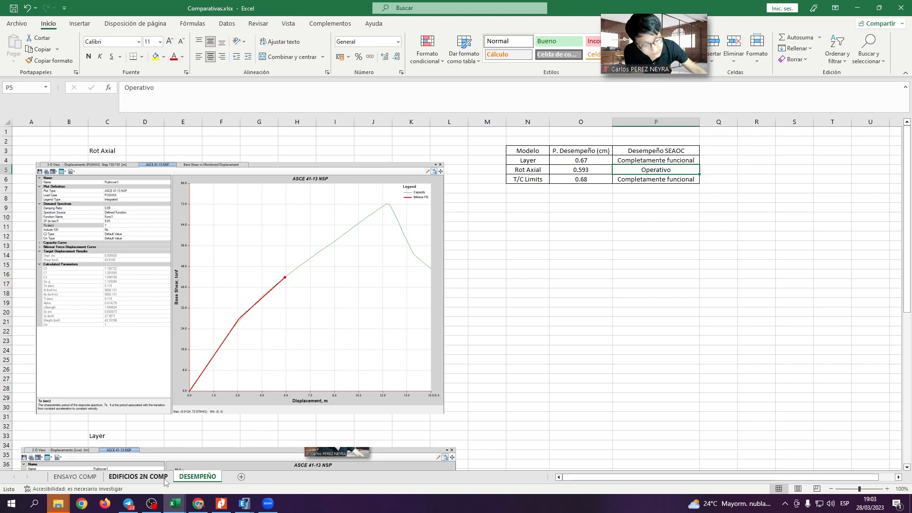
Mark the rising branches of the curves in the EDIFICIOS 2N COMP chart and clear the markings.
click(159, 478)
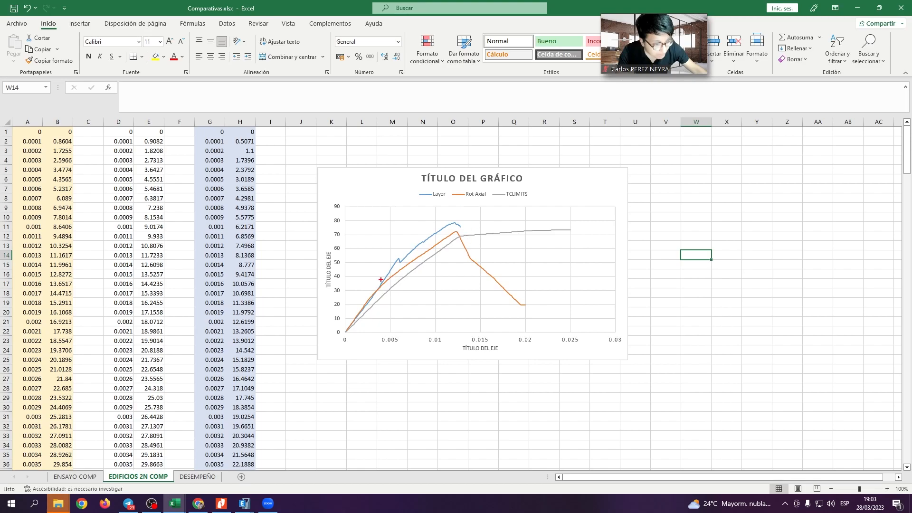
drag(381, 280, 369, 293)
mouse_move(346, 330)
mouse_down()
mouse_move(398, 258)
mouse_move(450, 239)
mouse_move(369, 279)
mouse_move(465, 226)
mouse_up()
key(Escape)
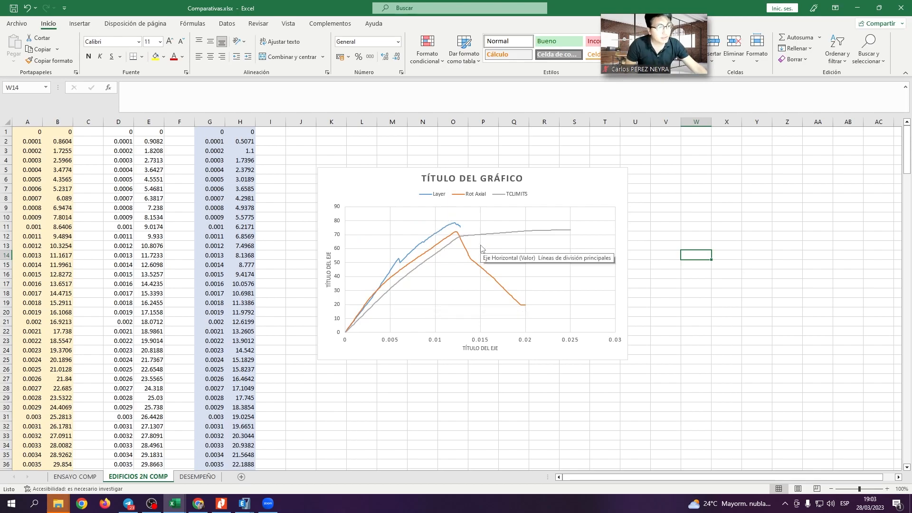
Compare the Rot Axial and Layer ASCE 41-13 NSP plots on the DESEMPEÑO sheet, marking the bend of the Rot Axial bilinear curve.
click(197, 476)
drag(219, 297, 271, 343)
mouse_move(246, 311)
mouse_down()
mouse_move(244, 395)
mouse_move(161, 303)
mouse_up()
scroll(255, 393, down, 9)
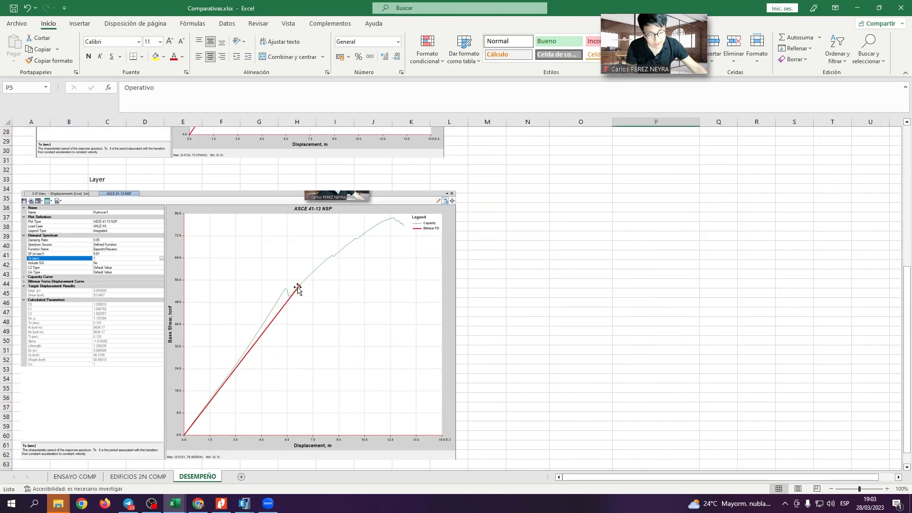
scroll(251, 231, up, 8)
drag(214, 264, 265, 321)
mouse_move(239, 295)
mouse_down()
mouse_move(143, 288)
mouse_move(243, 380)
mouse_up()
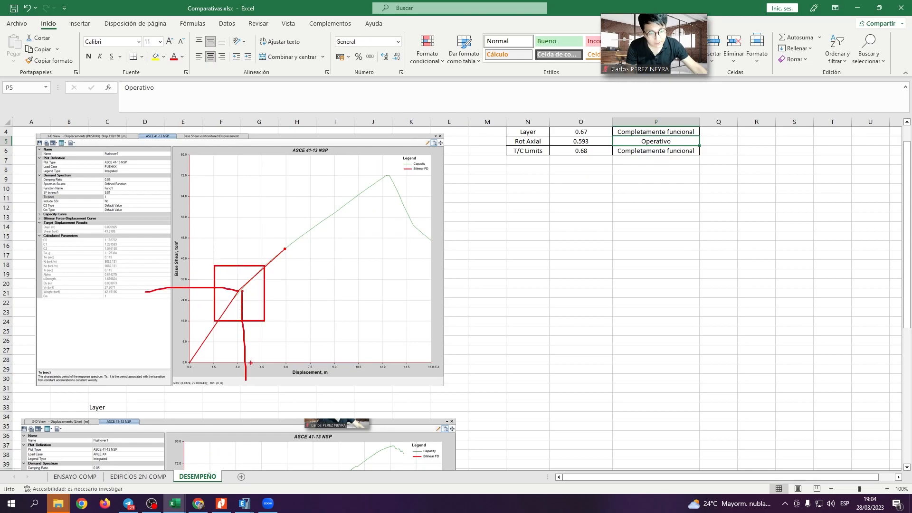
scroll(243, 380, up, 1)
click(136, 477)
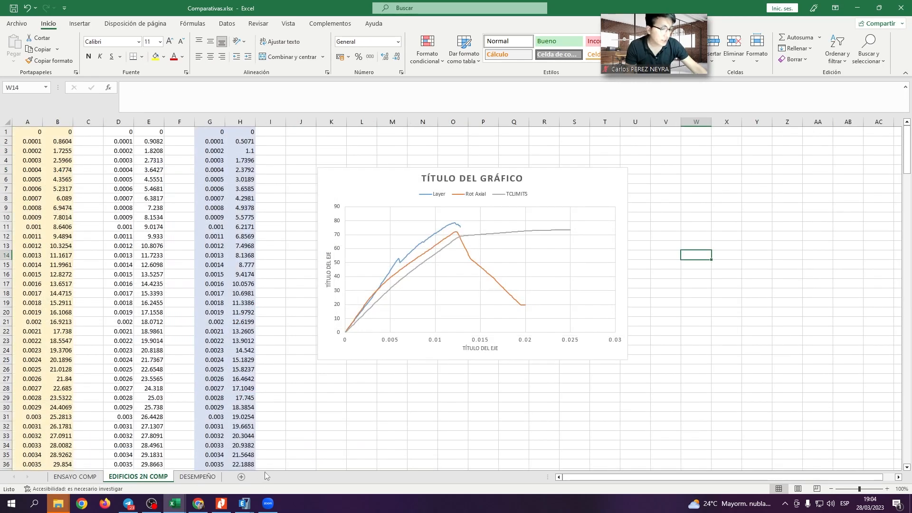
click(198, 476)
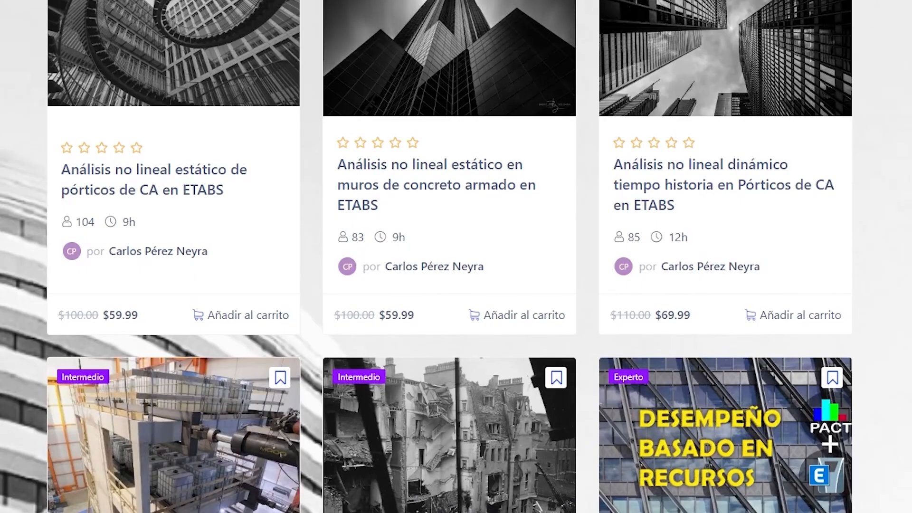
scroll(449, 256, down, 10)
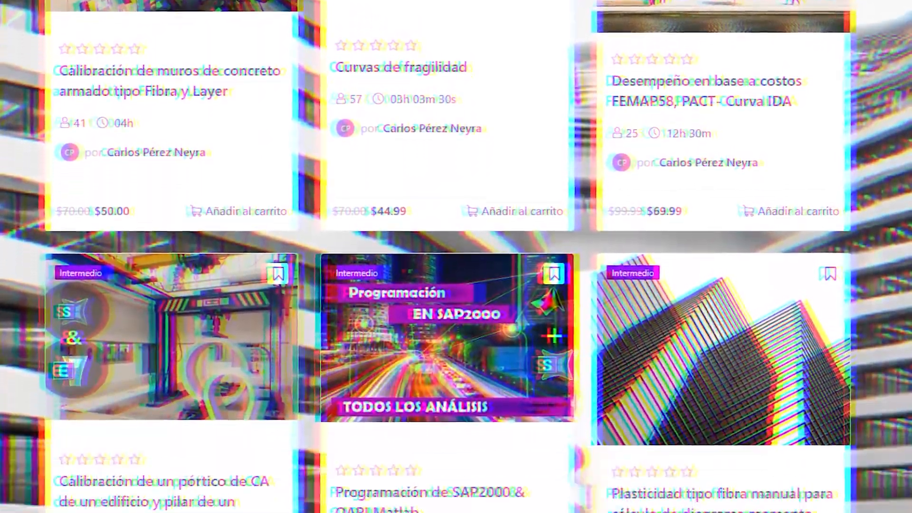
scroll(450, 256, down, 10)
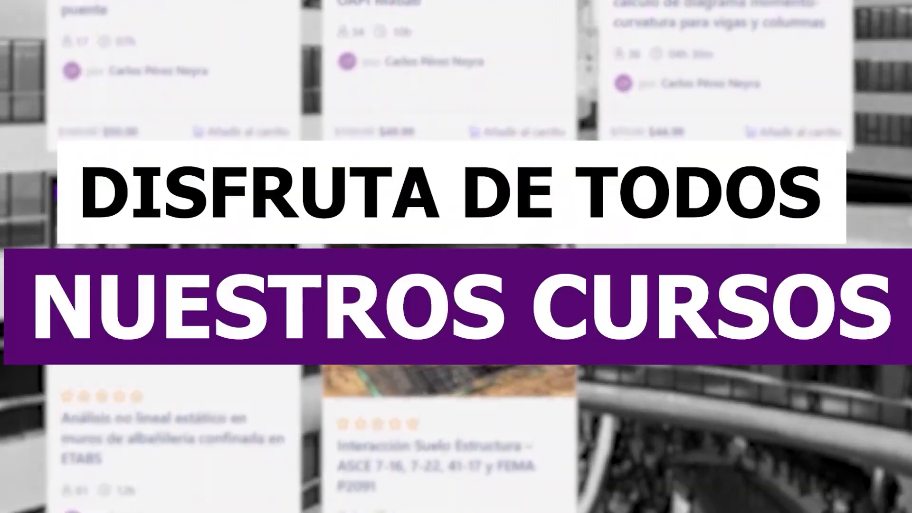